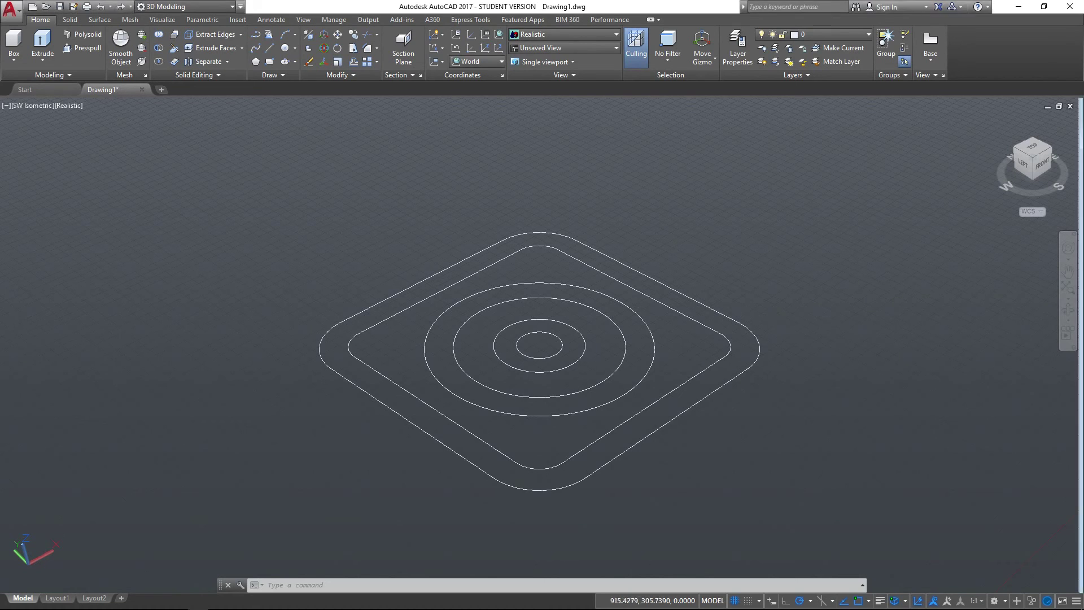
Pan the drawing left, then start Presspull and cancel it
text(p)
key(Return)
mouse_move(825, 317)
mouse_down()
mouse_move(777, 313)
mouse_move(679, 345)
mouse_move(605, 342)
mouse_up()
key(Escape)
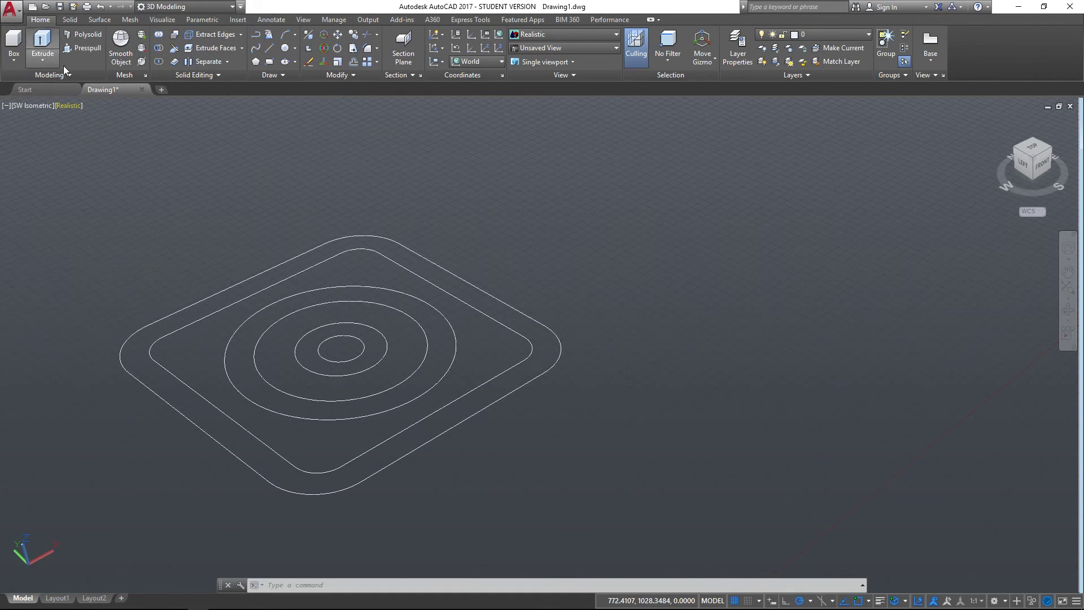
click(88, 50)
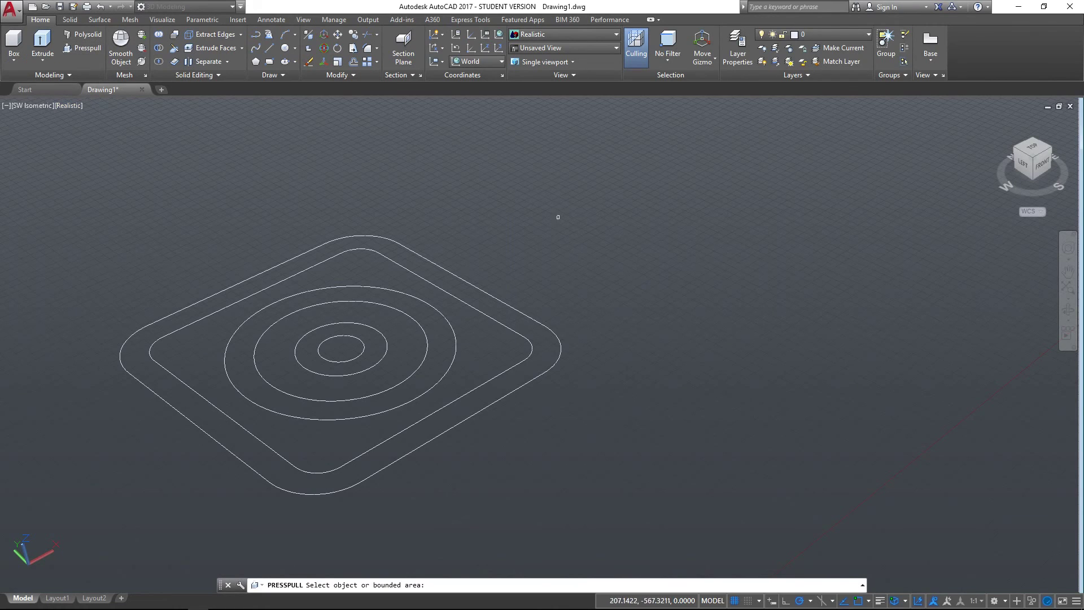
key(Escape)
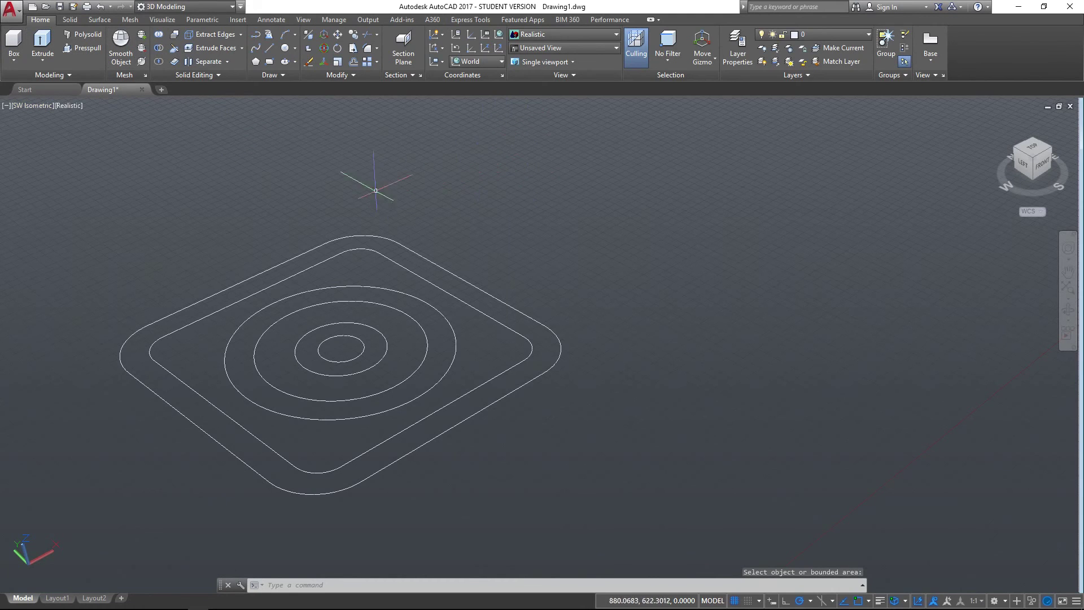
Draw a closed three-line triangle to the upper right of the plate contours
click(270, 49)
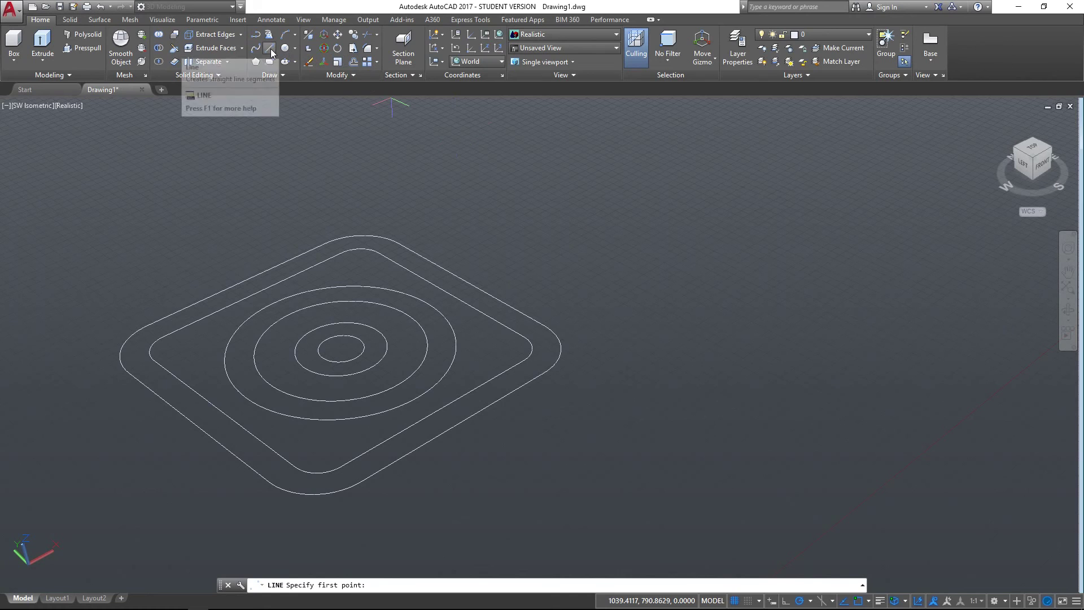
click(597, 235)
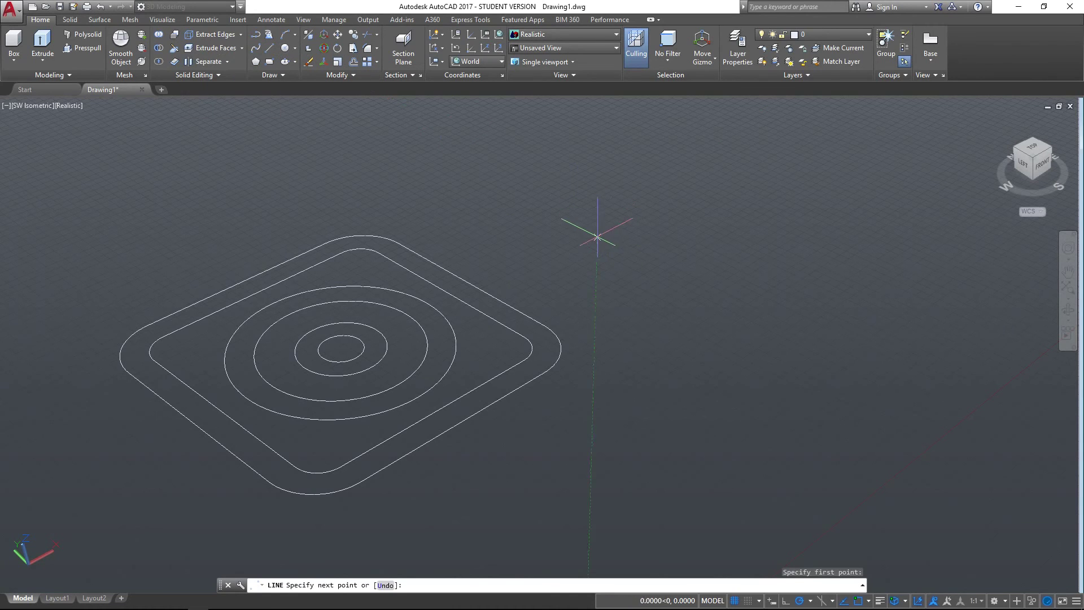
click(690, 252)
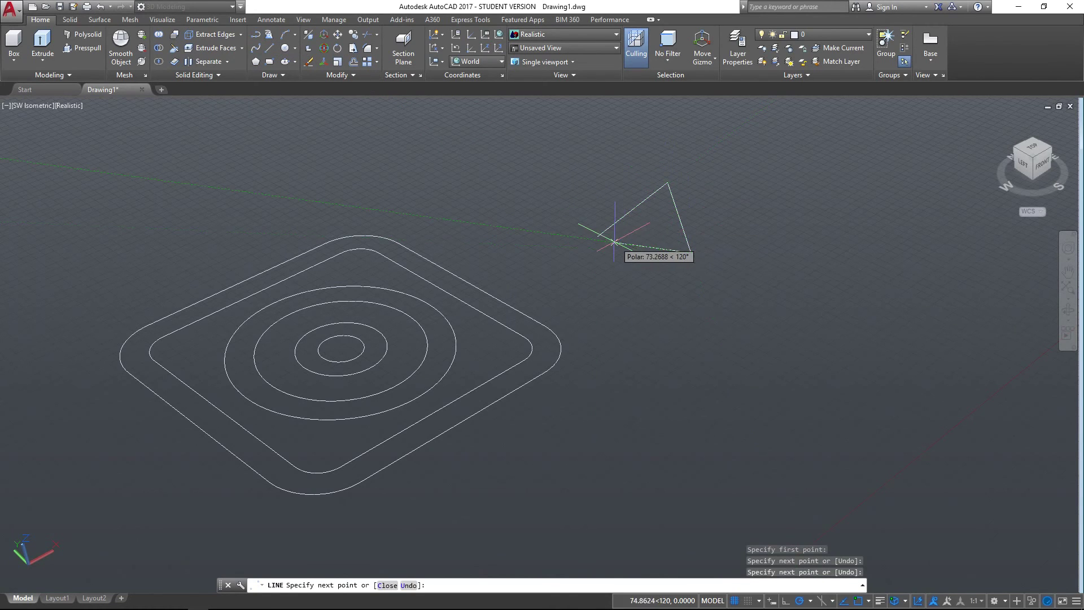
text(c)
key(Return)
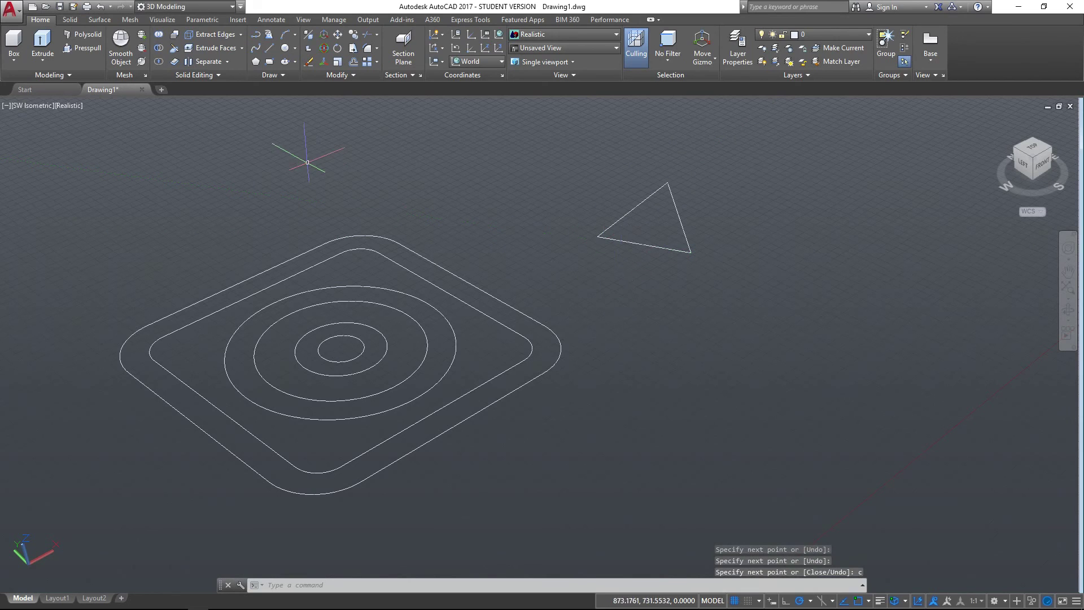
Try extruding the triangle's three lines, then cancel the extrusion
click(40, 53)
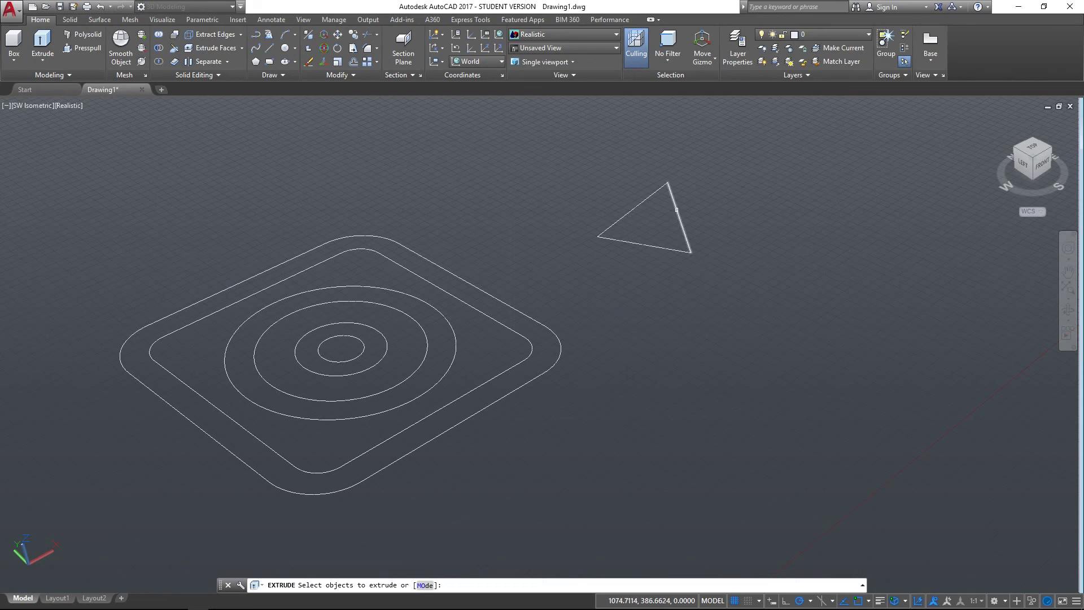
click(572, 169)
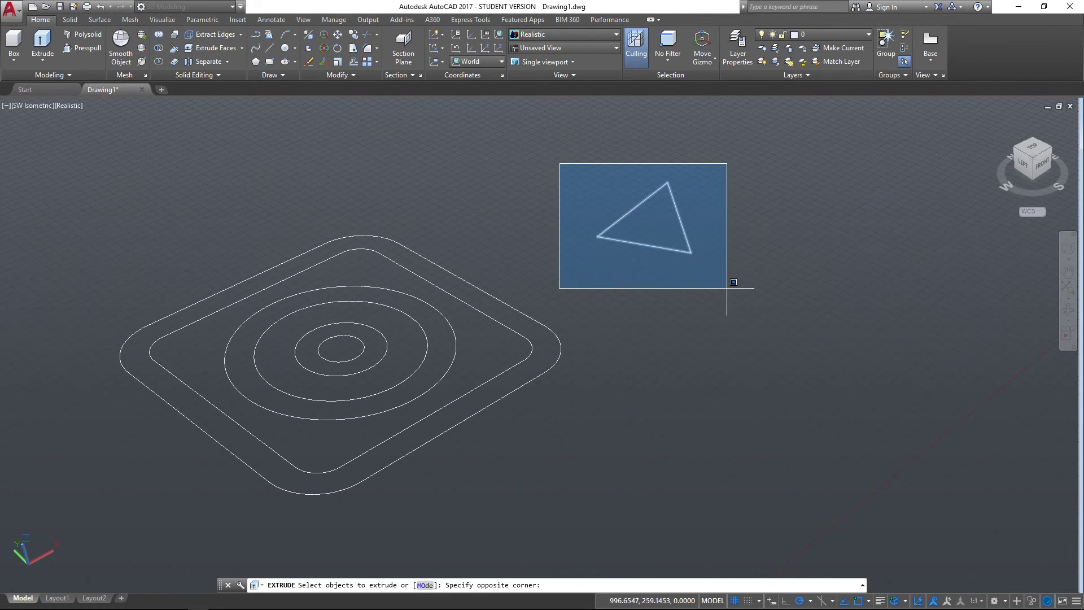
click(731, 281)
key(Return)
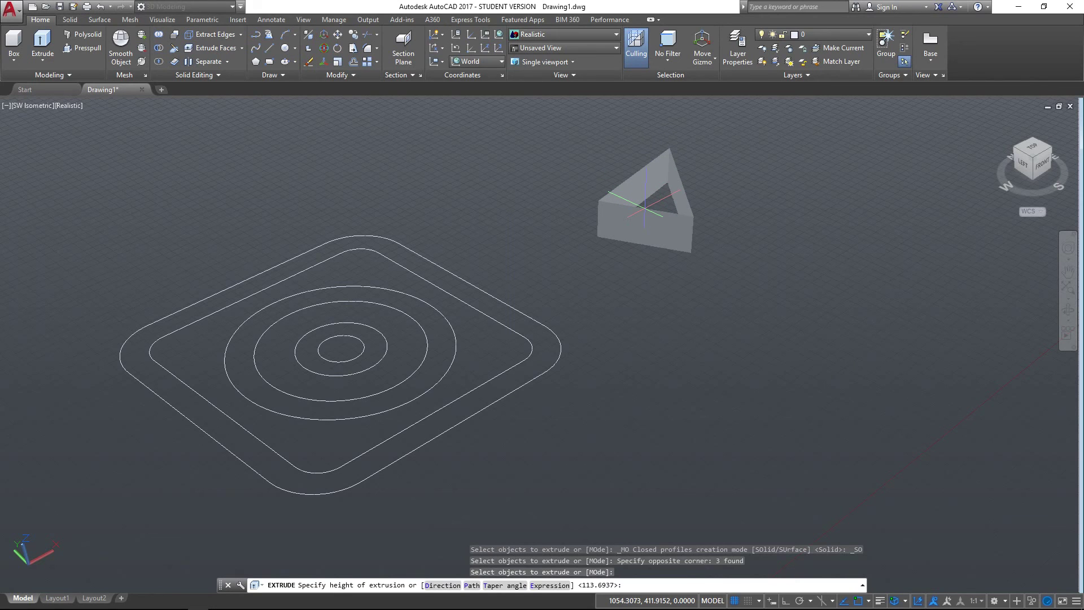
key(Escape)
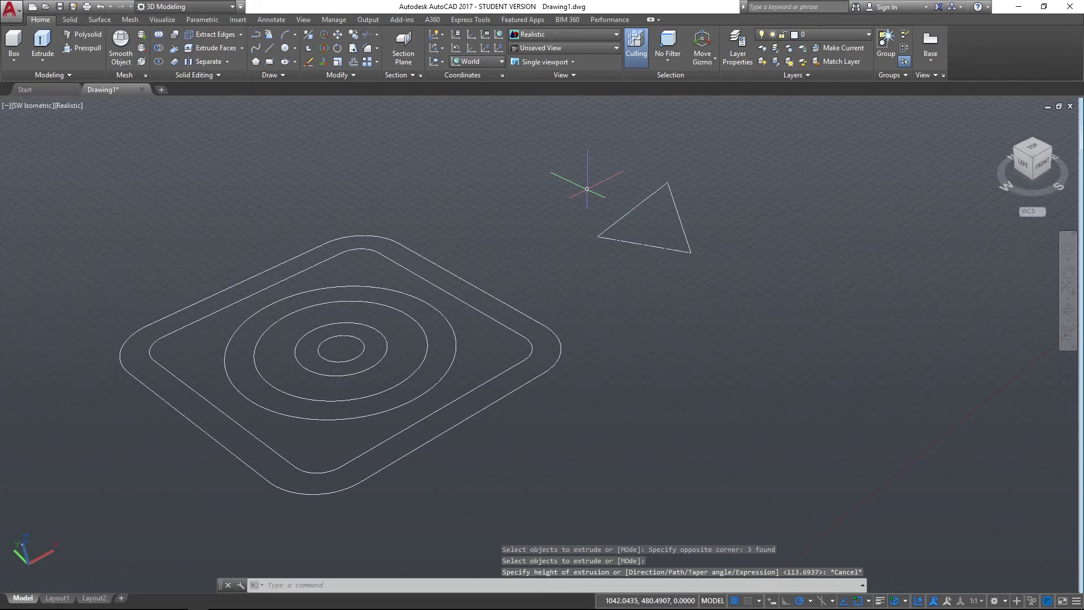
click(565, 140)
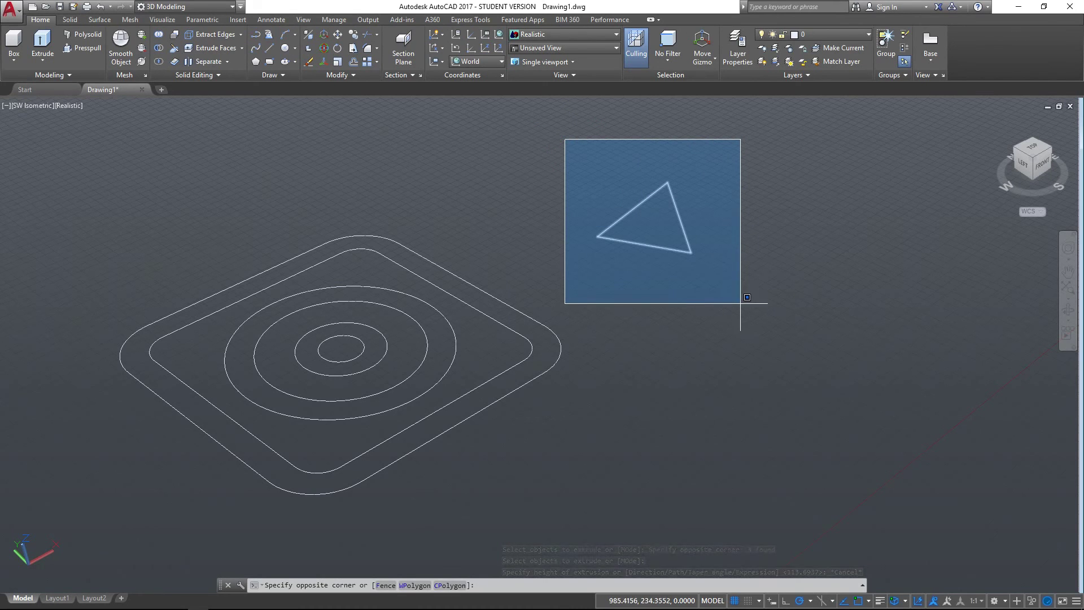
Draw a second triangle as one closed polyline right of the first triangle
key(Escape)
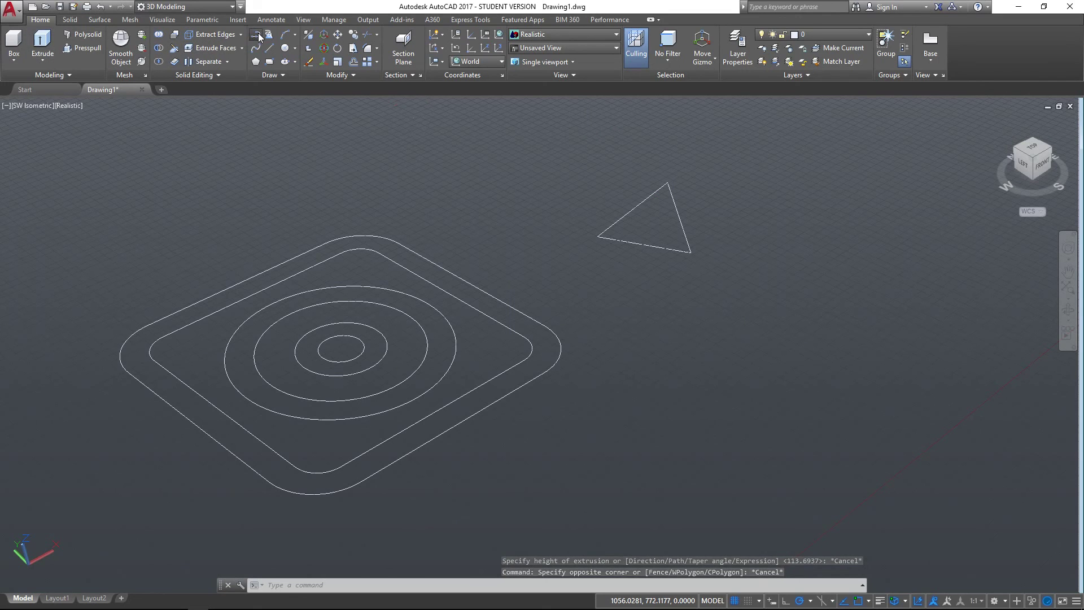
click(259, 37)
click(765, 268)
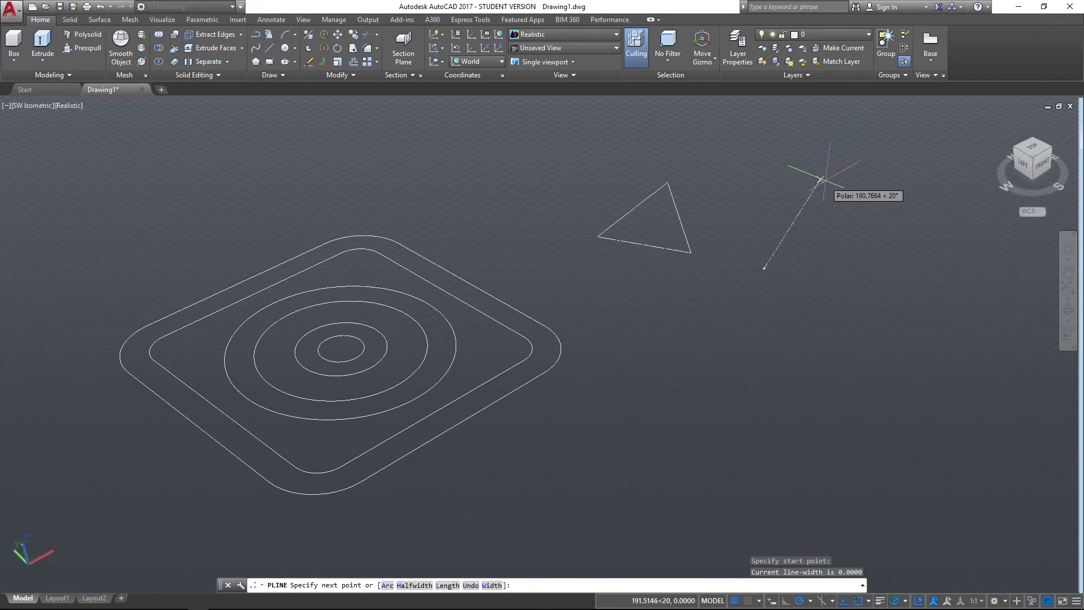
click(838, 199)
click(857, 293)
text(c)
key(Return)
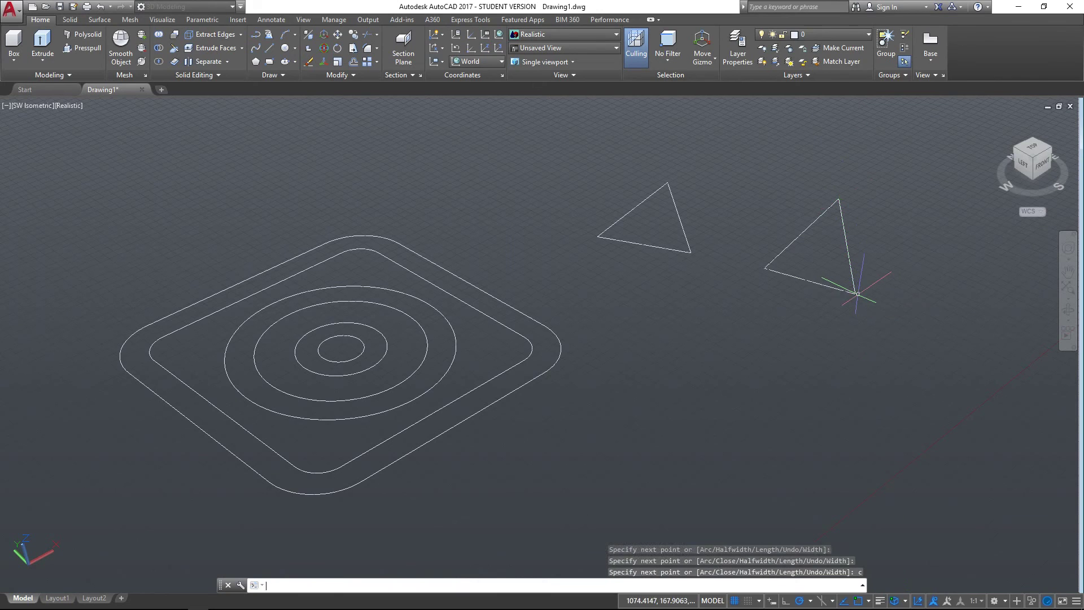
Select the polyline triangle for Extrude, then cancel without extruding
click(42, 45)
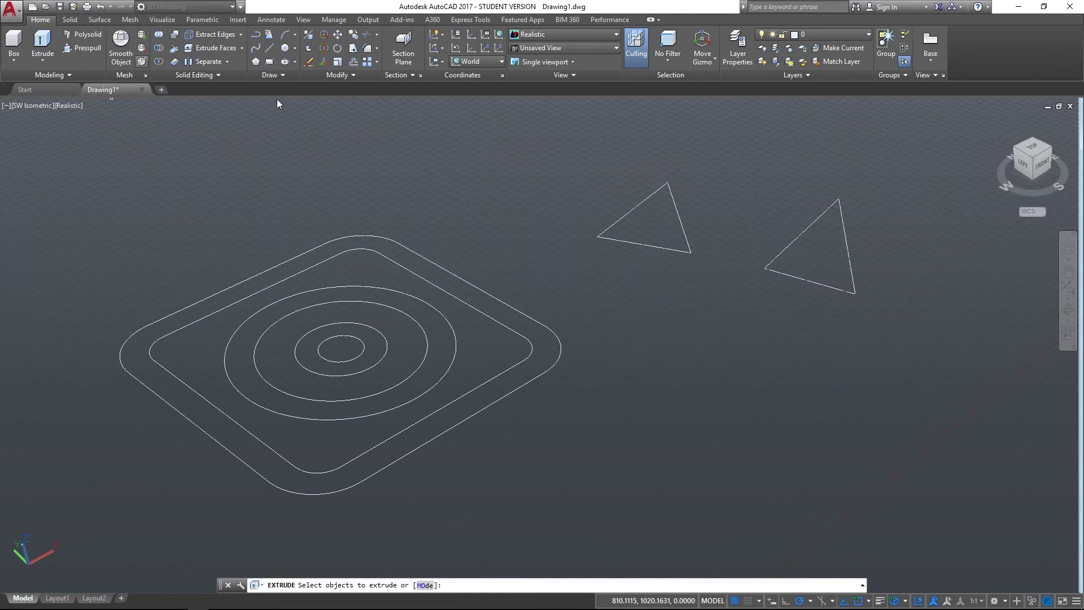
click(797, 264)
click(797, 278)
click(797, 277)
key(Return)
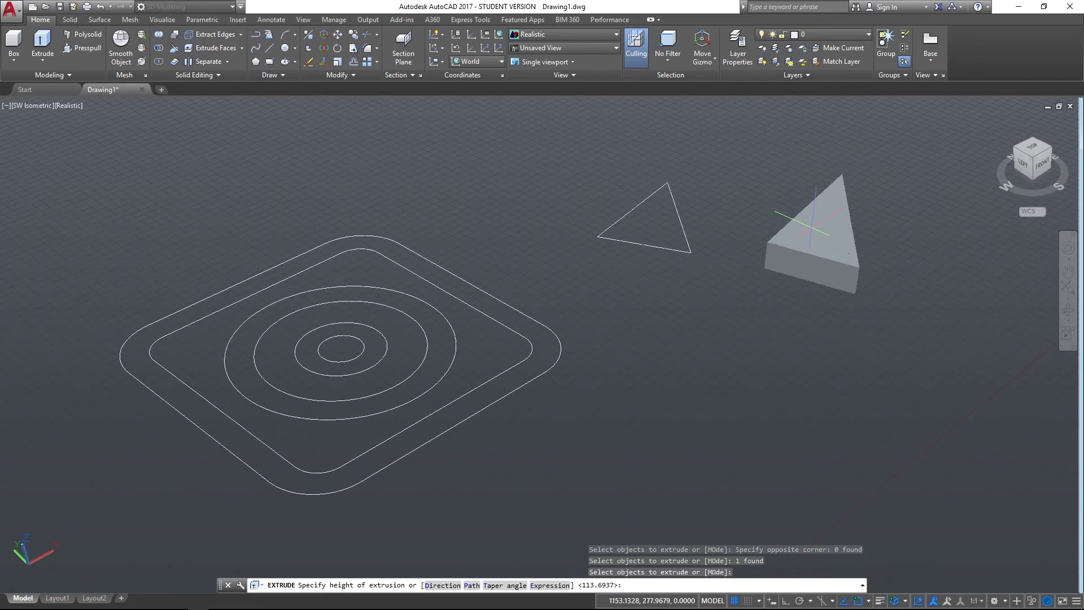
key(Escape)
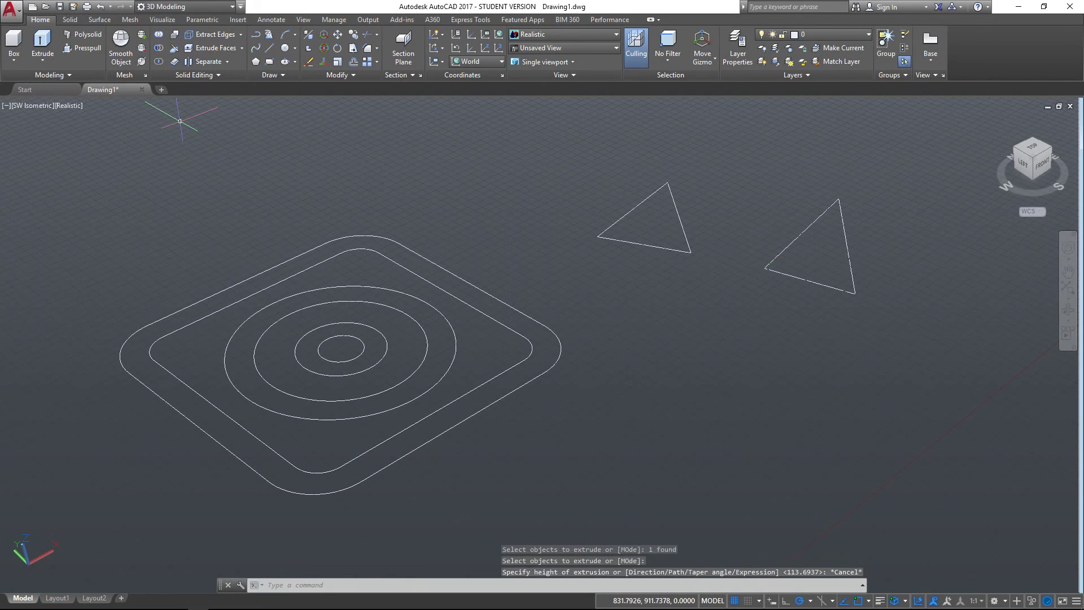
Press-pull both triangles upward into prisms
click(79, 49)
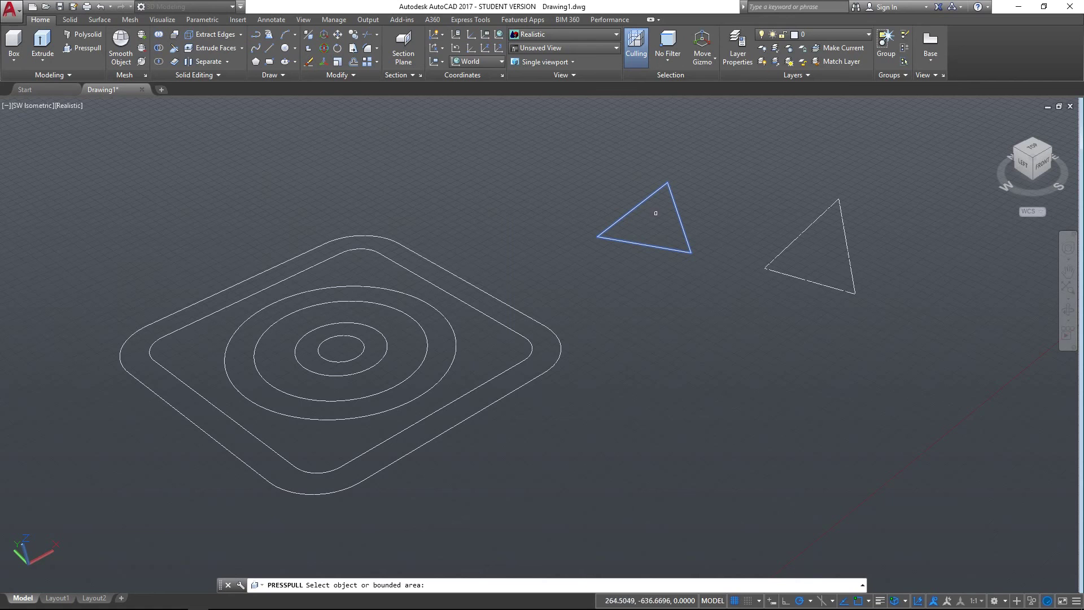
click(650, 224)
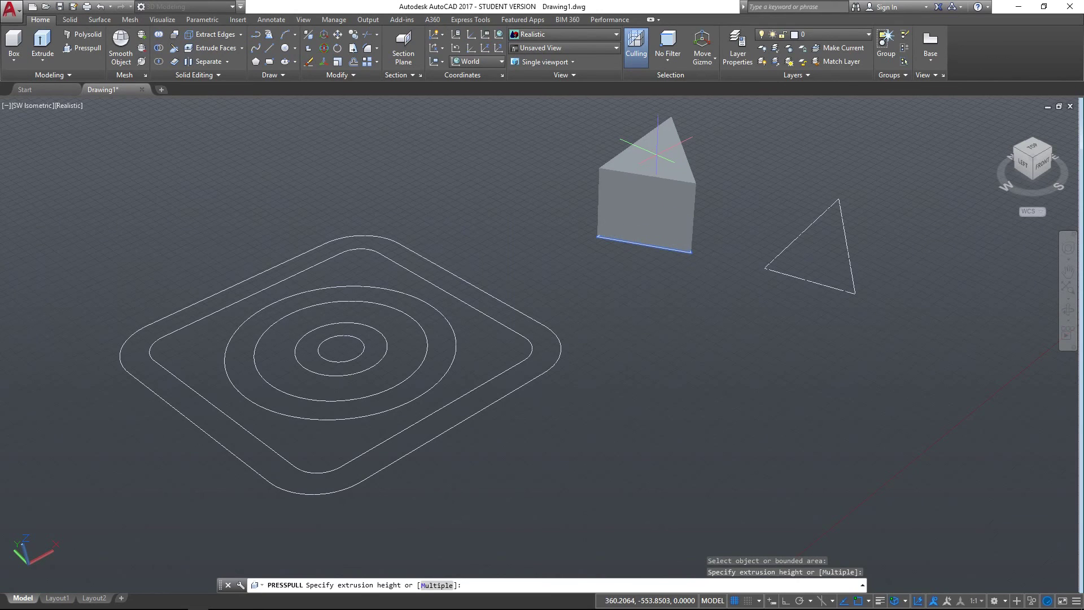
click(657, 155)
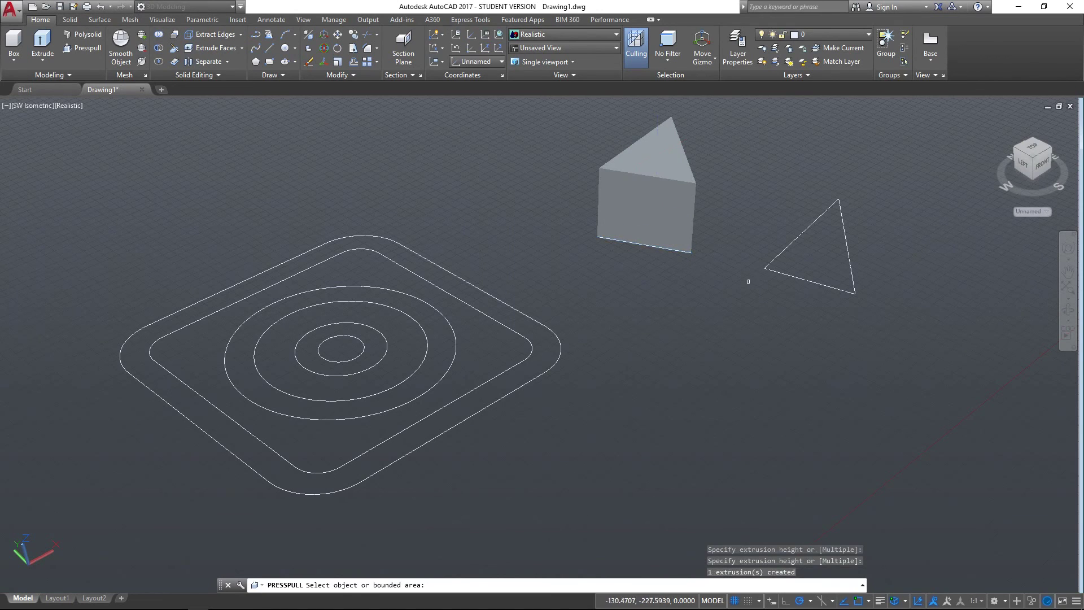
click(796, 260)
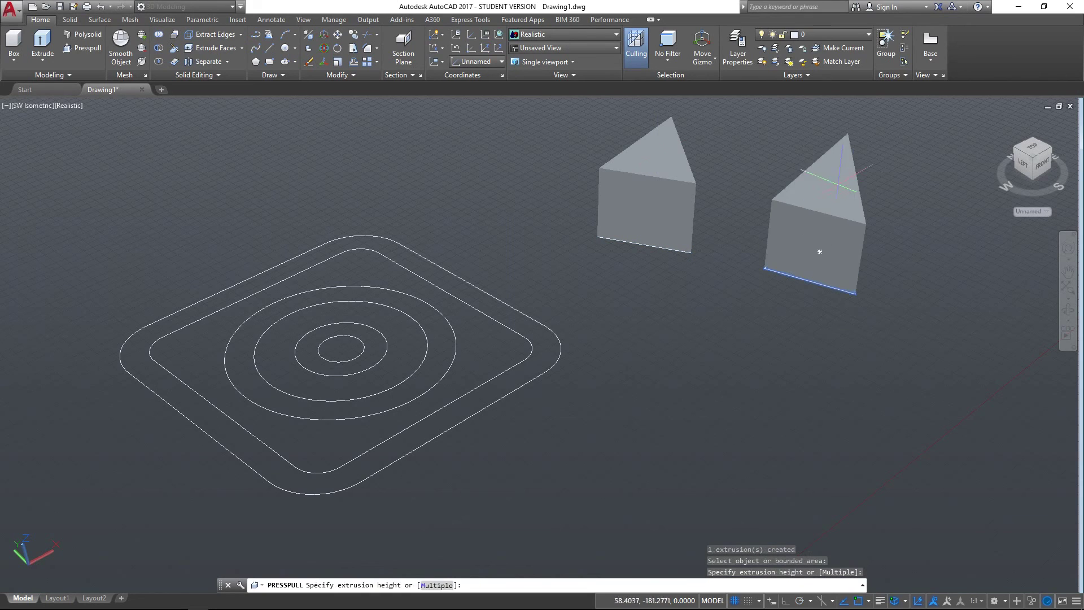
click(897, 236)
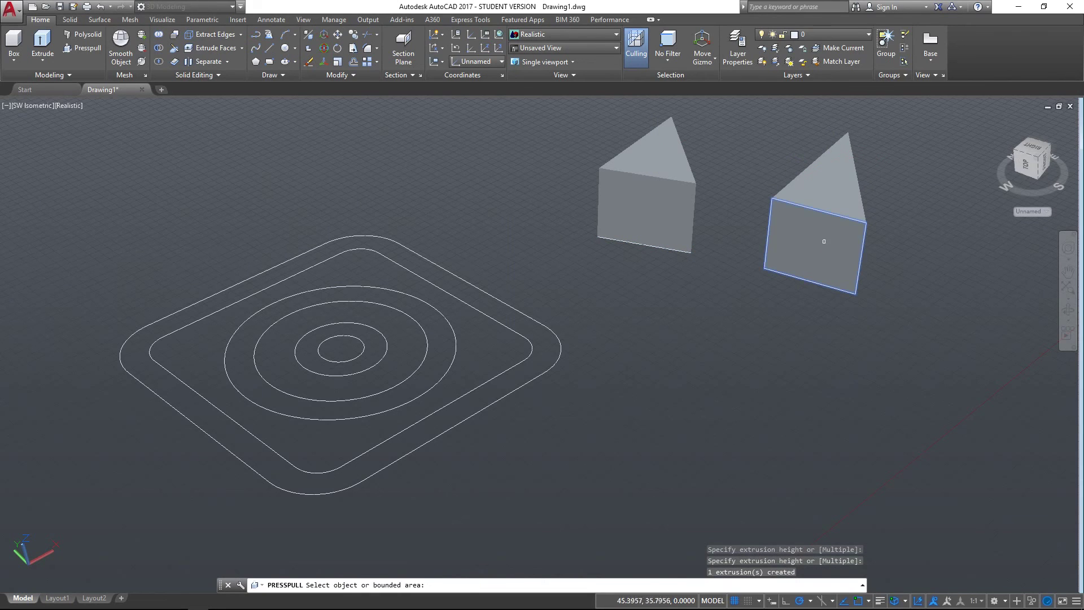
key(Return)
Window-select both prisms and delete them with their outlines
middle_drag(583, 164, 568, 196)
key(Escape)
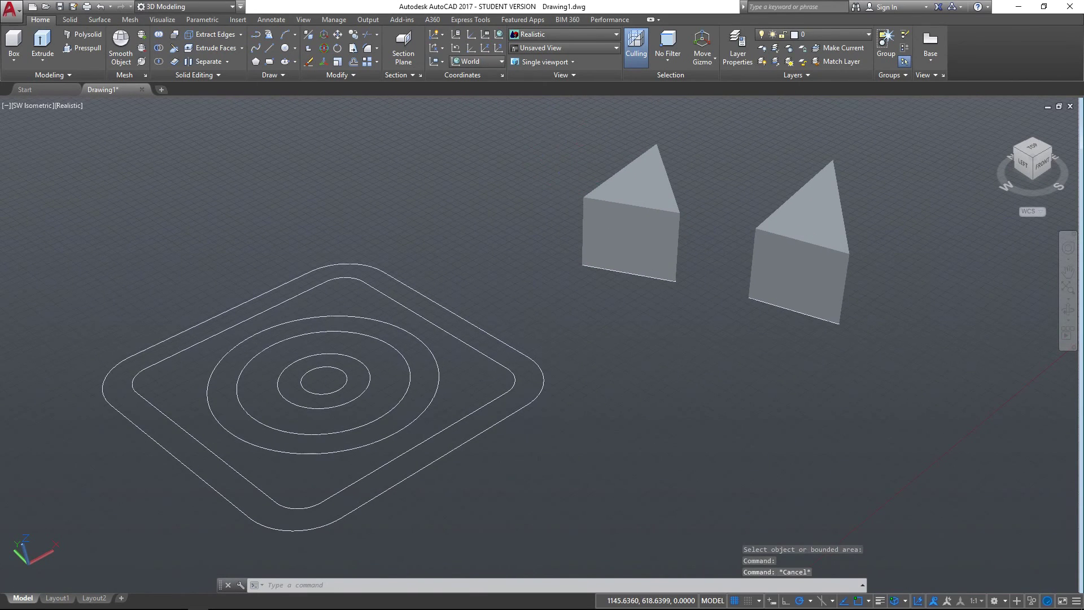
click(548, 140)
click(907, 331)
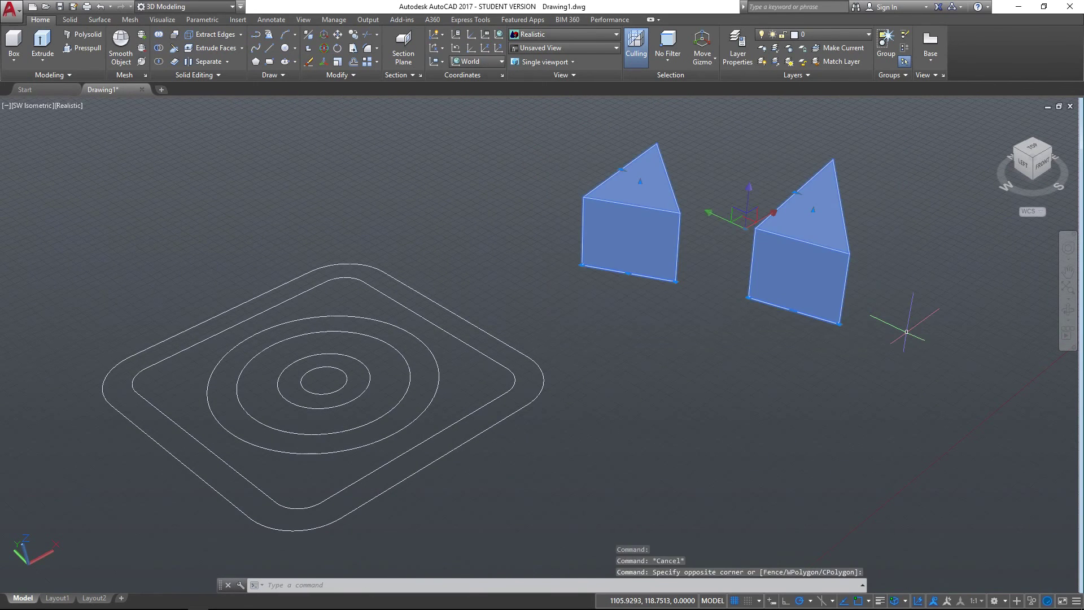
key(Delete)
middle_drag(497, 303, 718, 270)
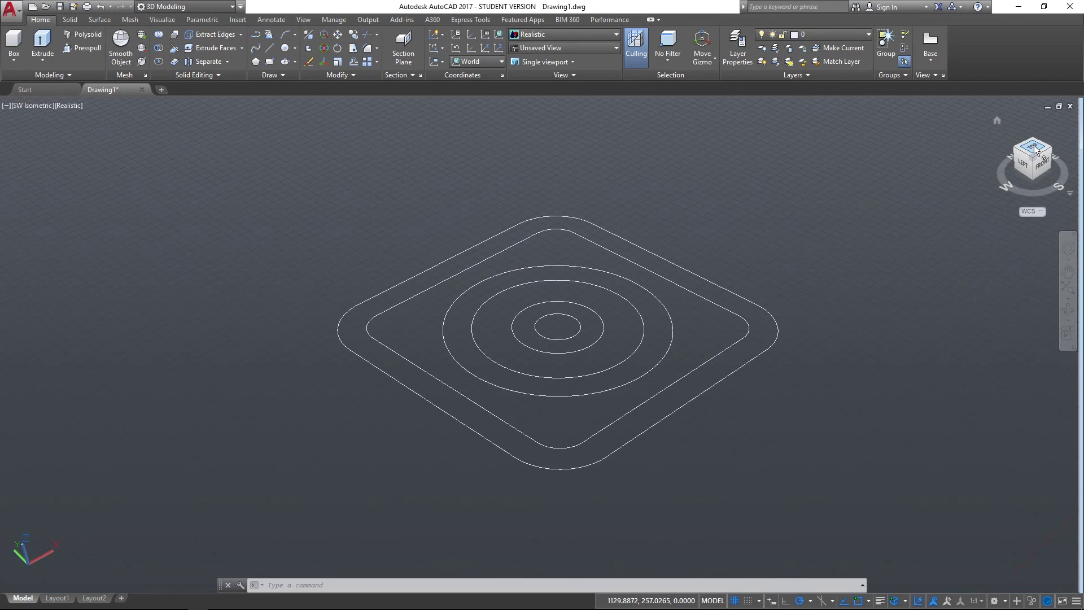
Orbit to look down on the plate, rotate the top view 90 degrees, and return to SW Isometric
drag(1039, 154, 1034, 182)
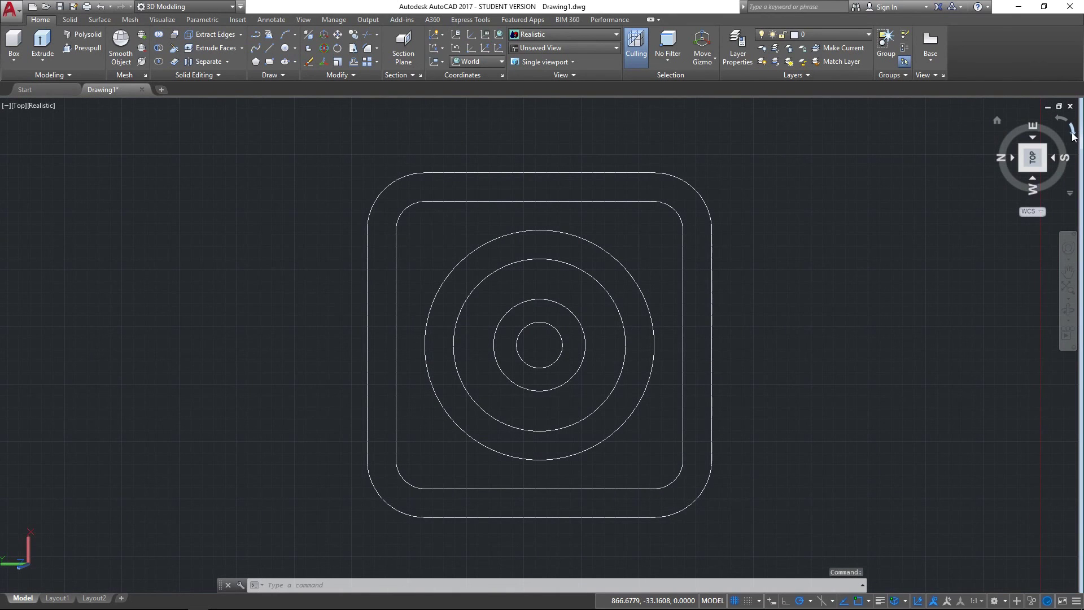
click(1073, 135)
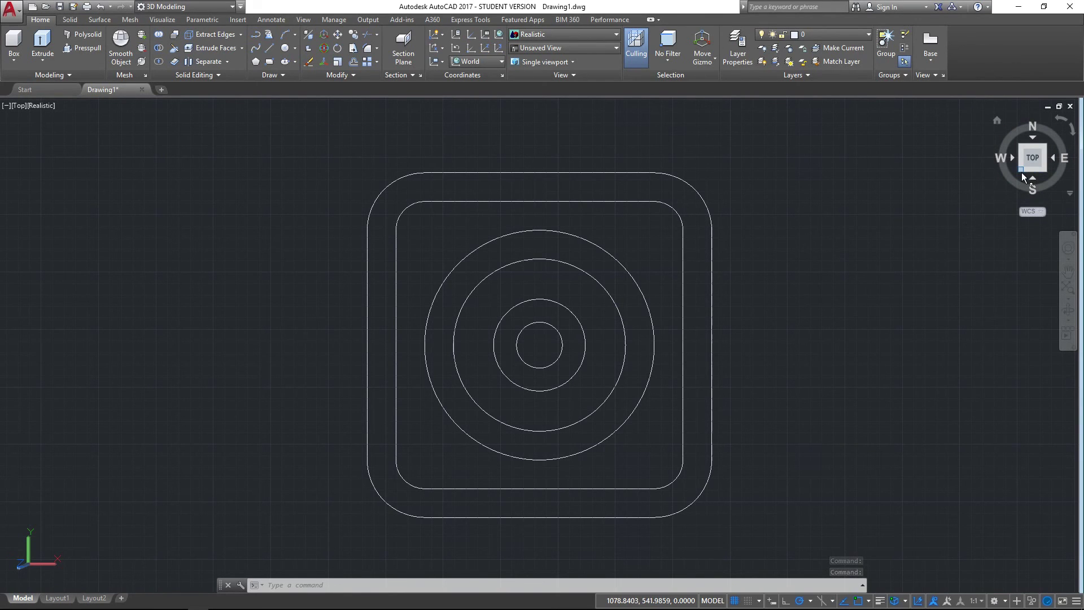
click(1022, 170)
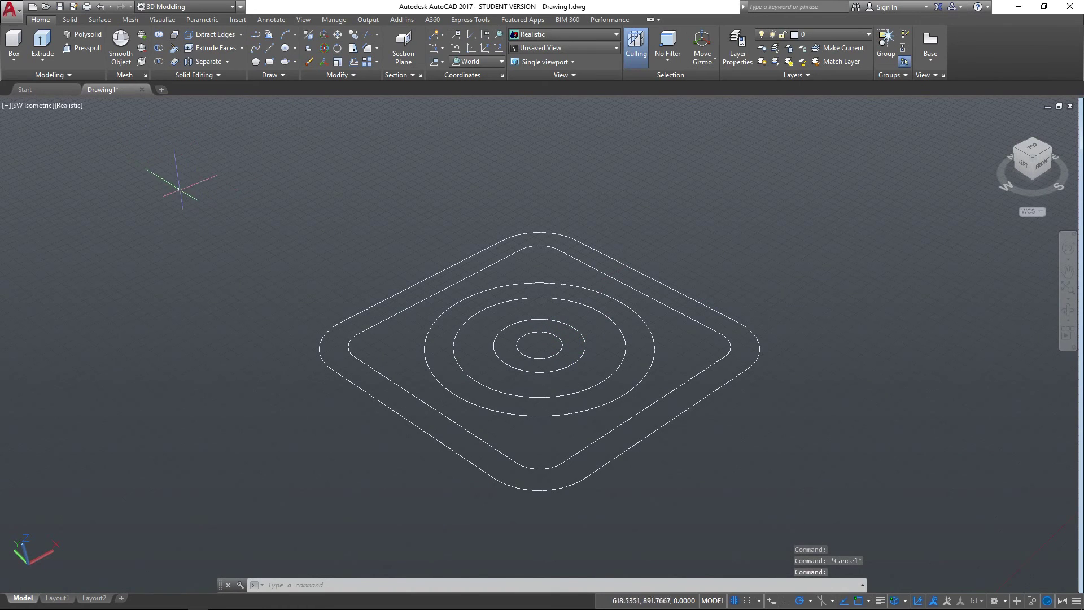
click(81, 49)
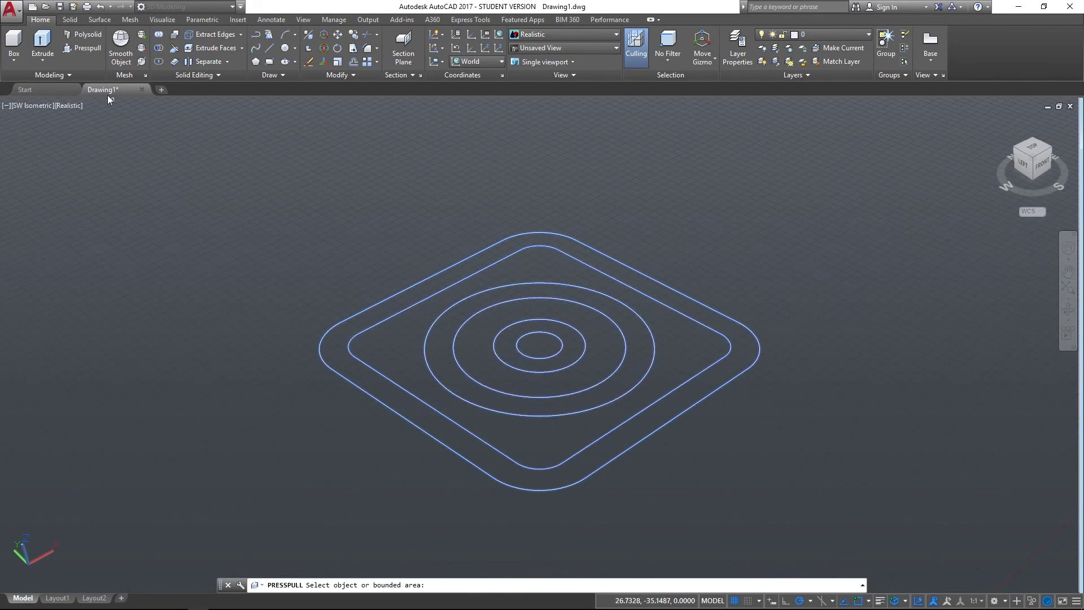
key(Escape)
click(42, 40)
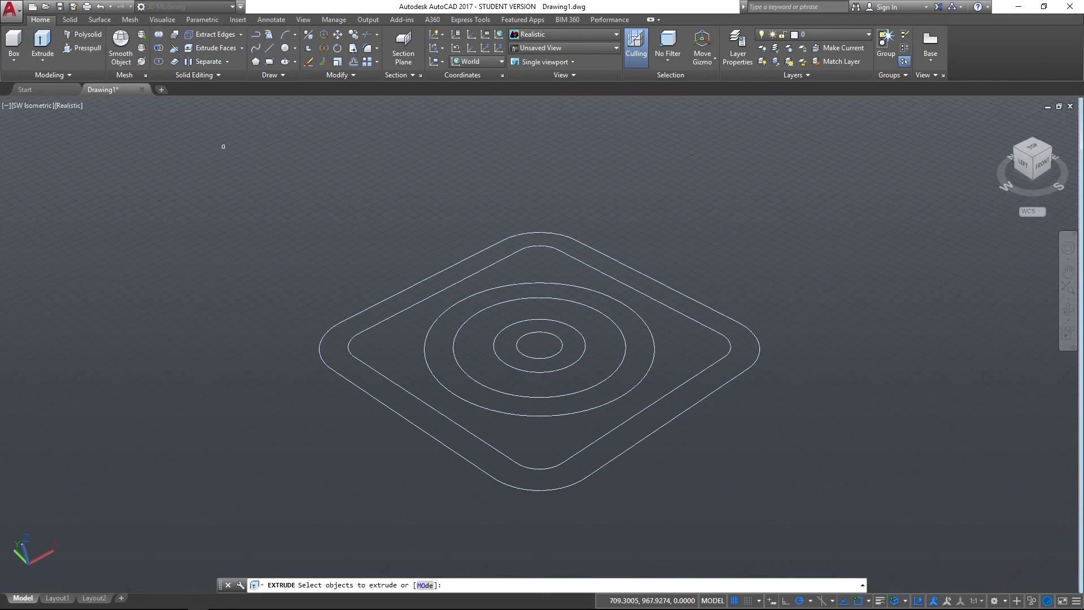
click(492, 265)
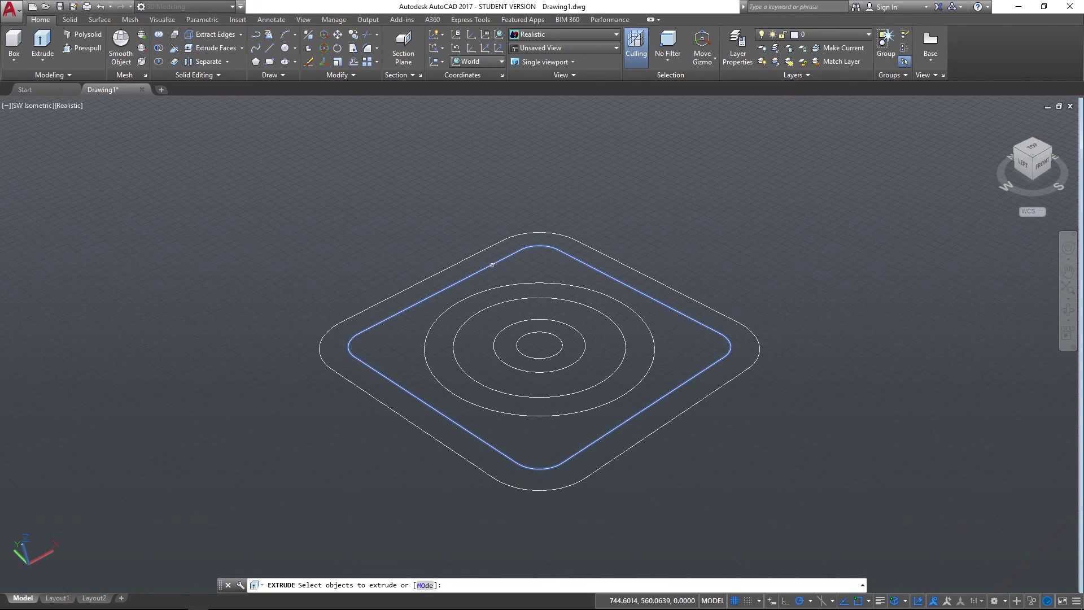
key(Return)
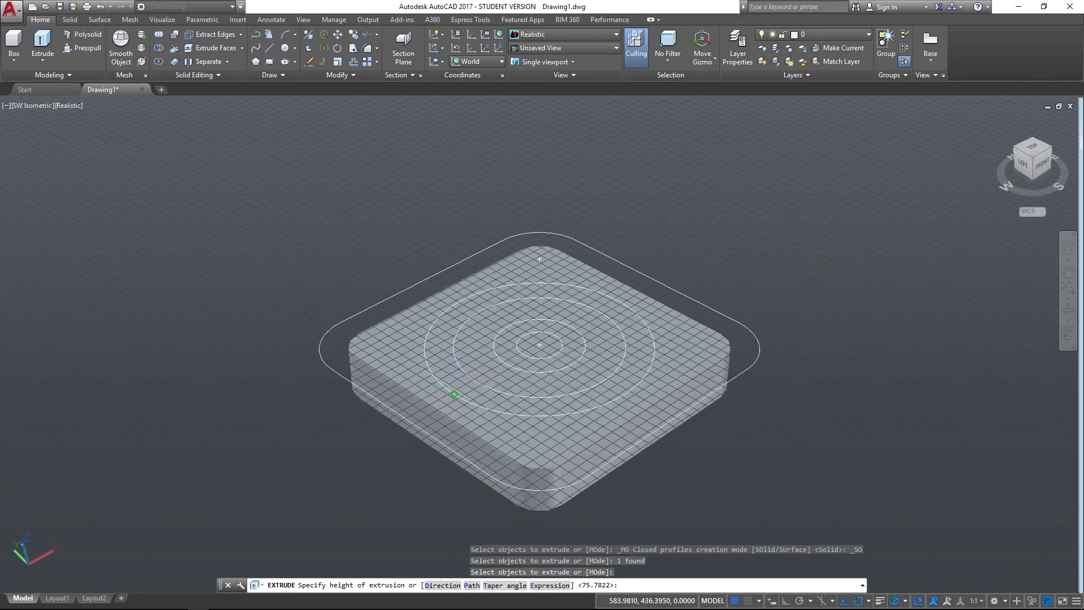
key(Escape)
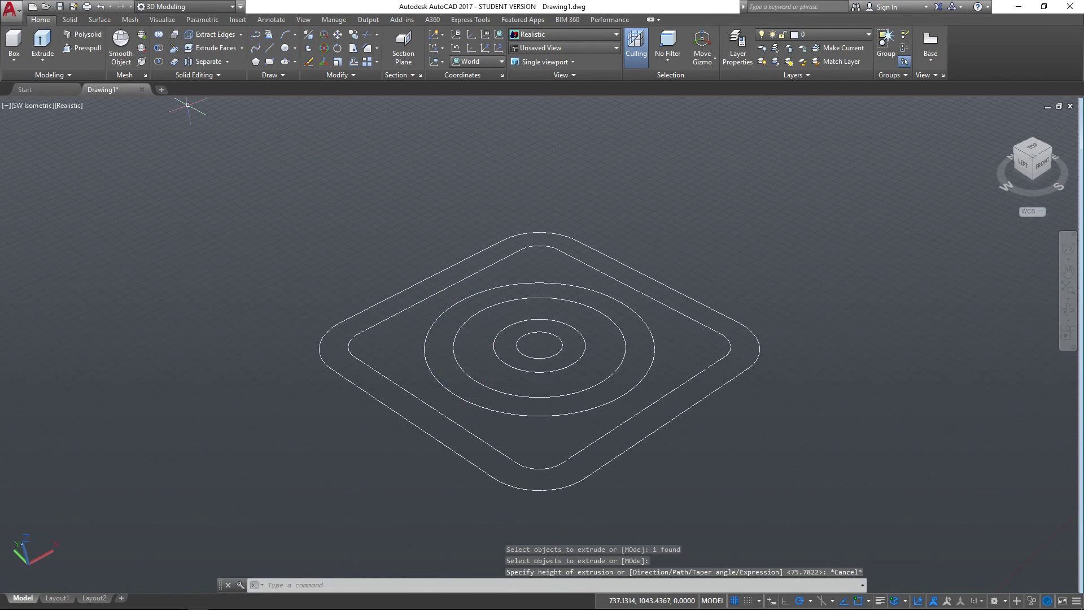
click(82, 48)
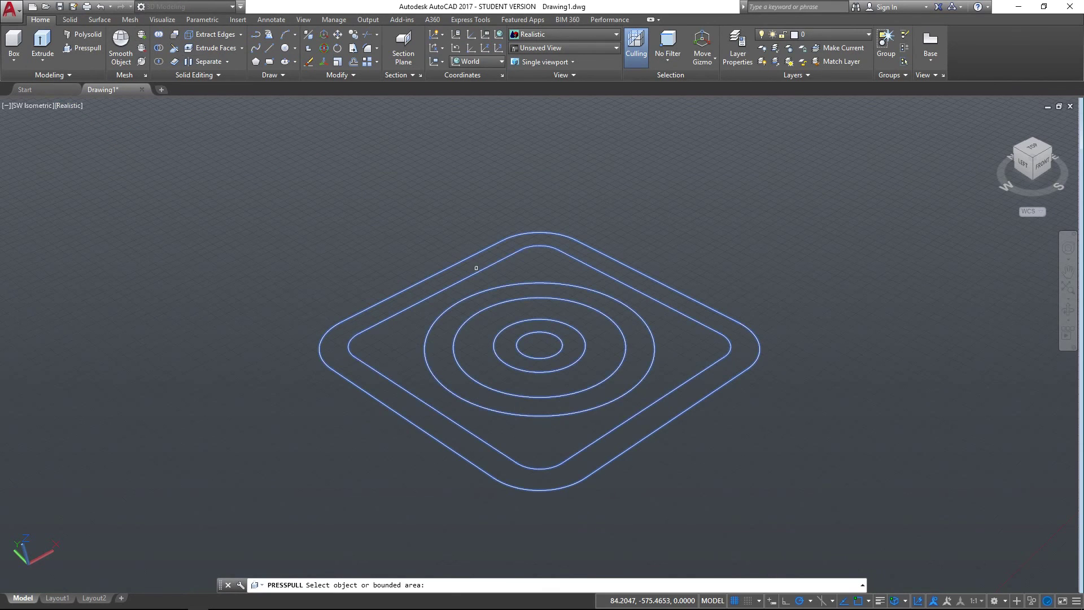
Press-pull the band between the rounded squares 20 and the inner floor 10
click(476, 268)
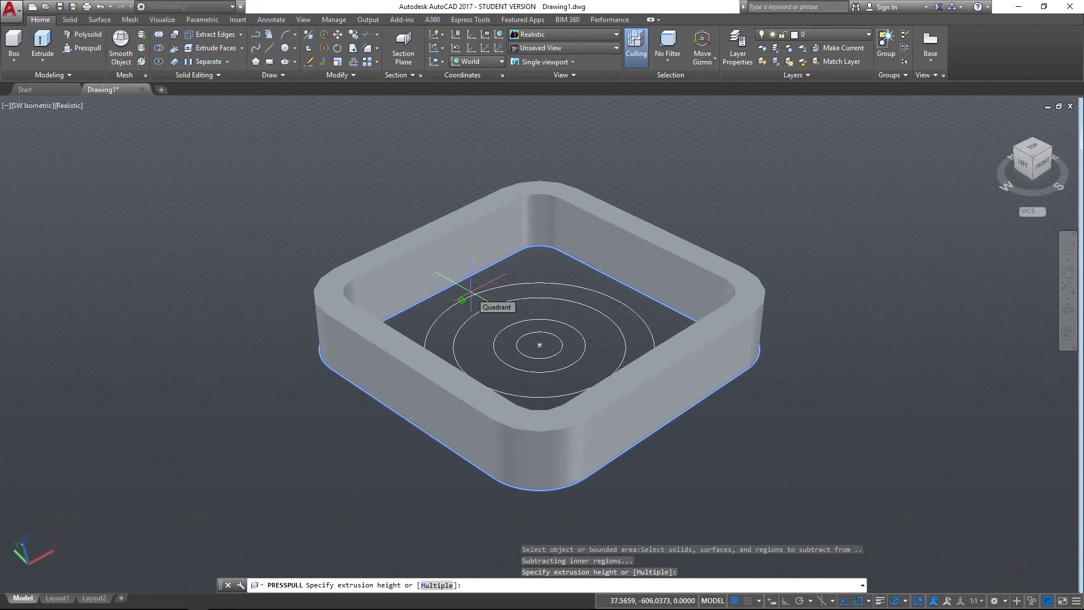
text(20)
key(Return)
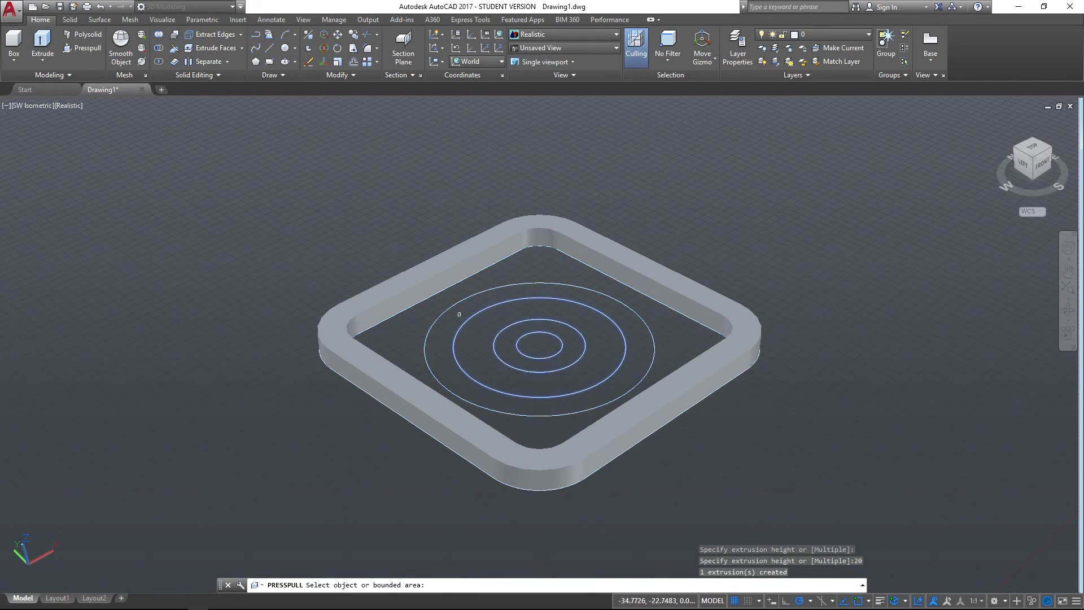
click(80, 51)
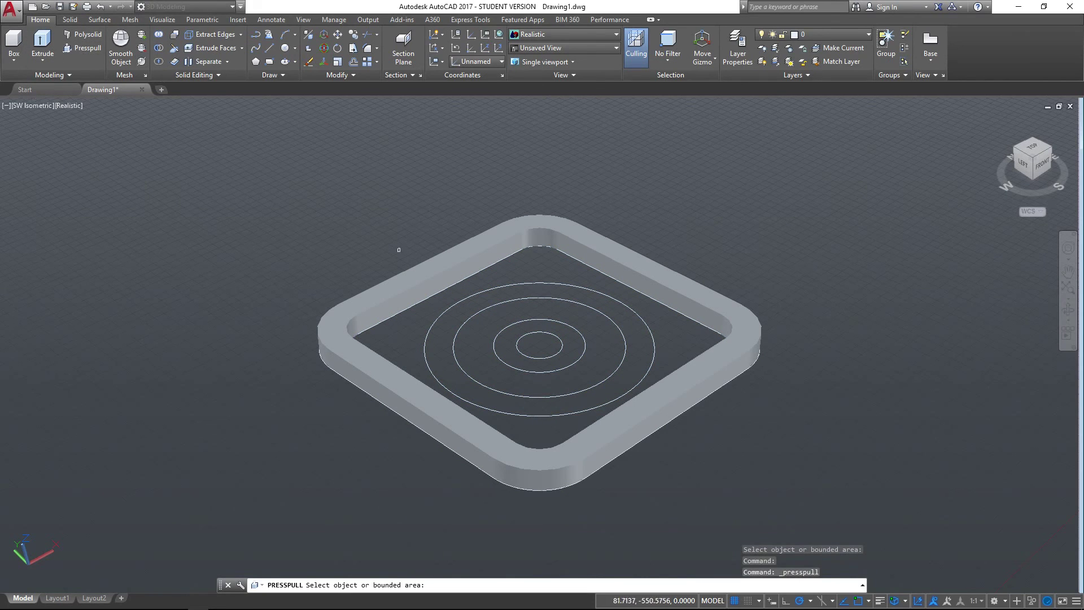
click(514, 261)
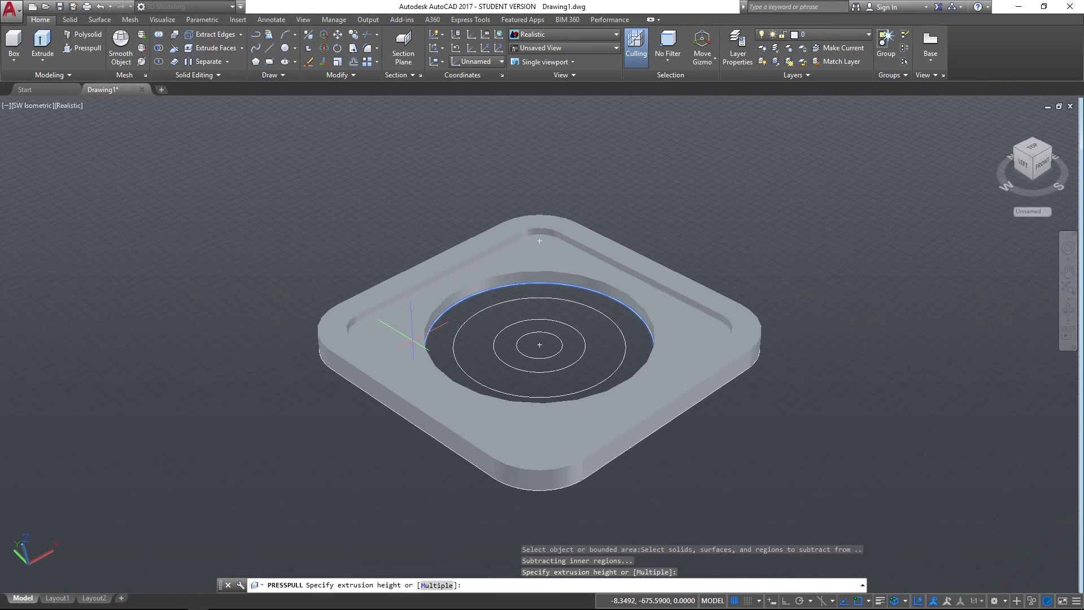
key(Return)
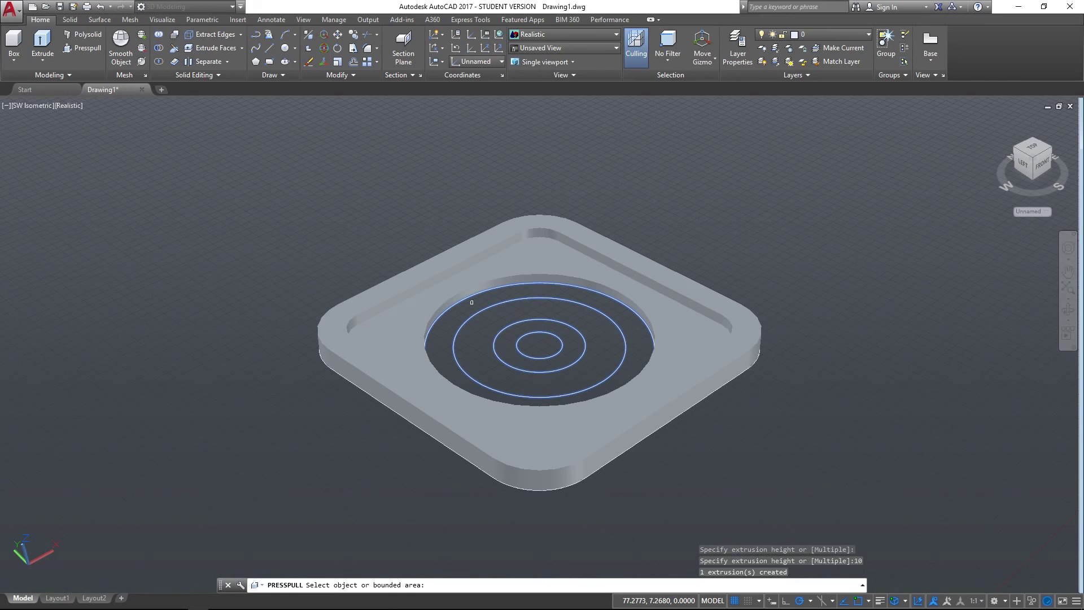
Press-pull the concentric rings 25, 15 and 30 to form the stepped central bosses
click(475, 303)
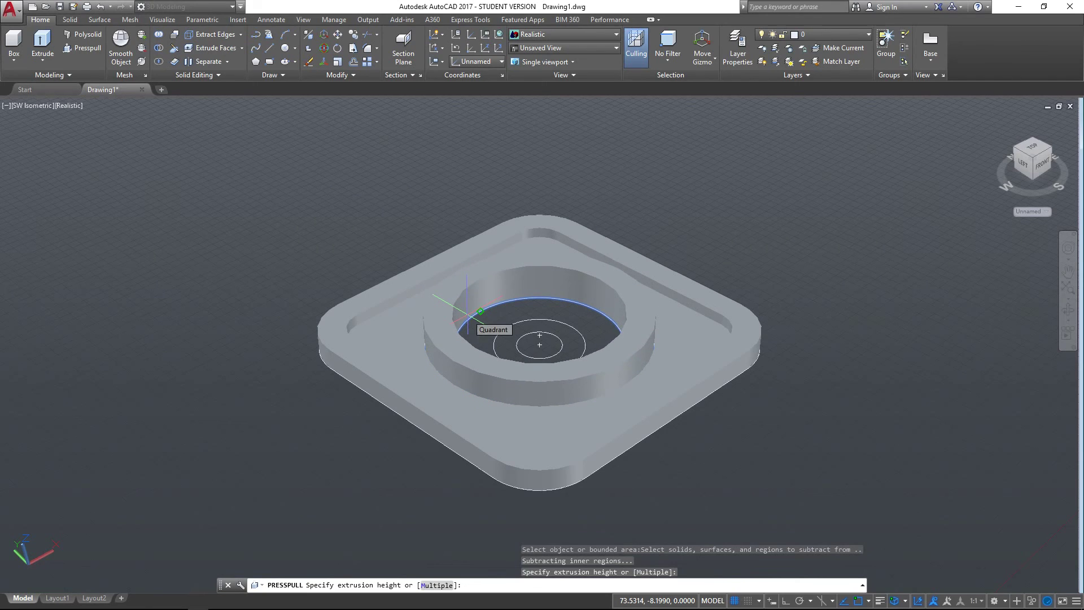
text(25)
key(Return)
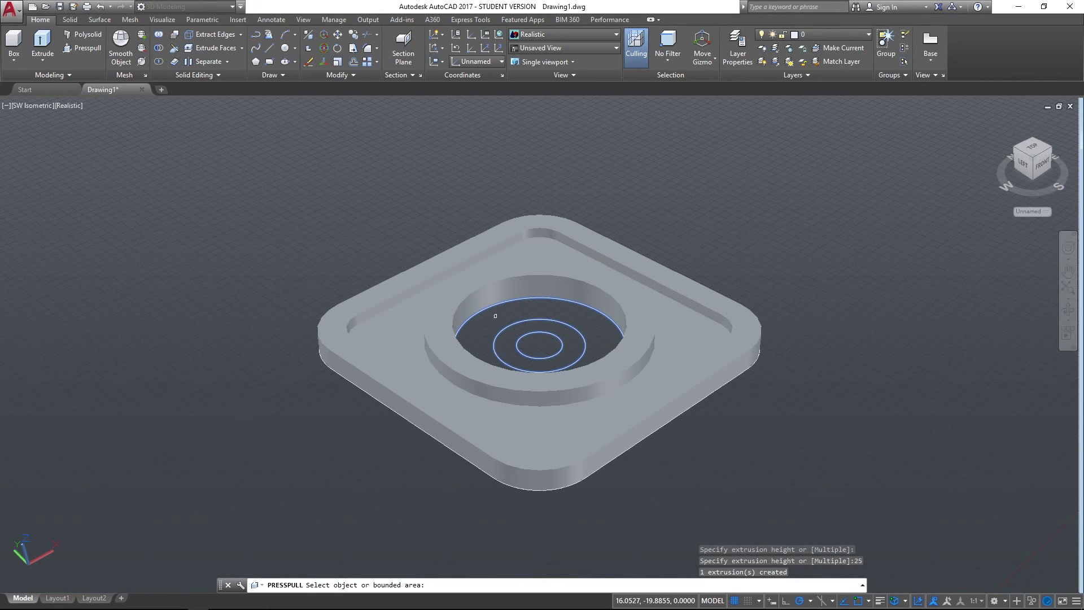
click(495, 316)
text(15)
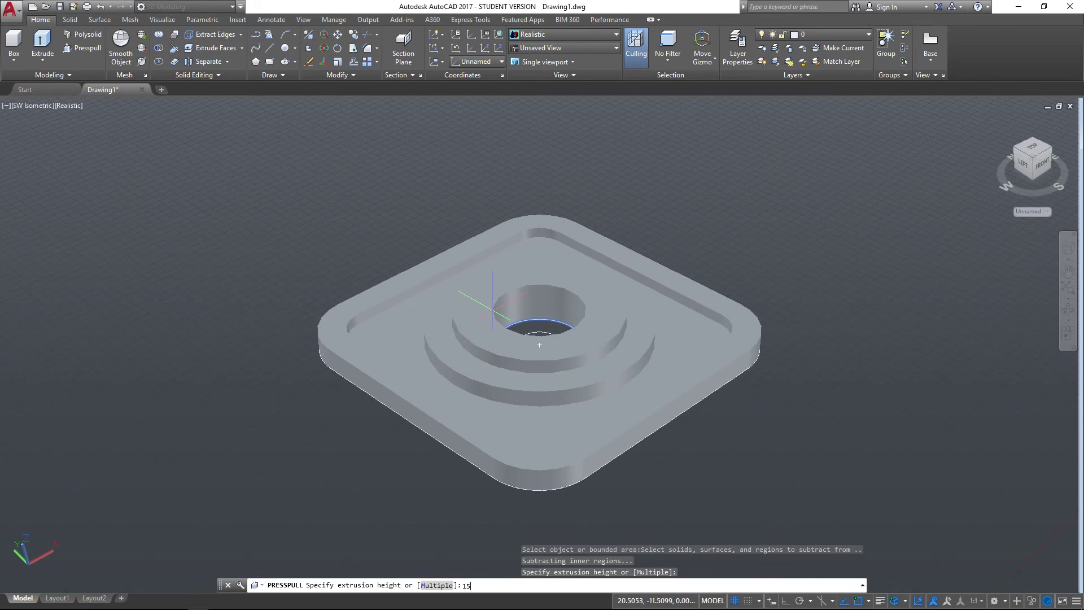
key(Return)
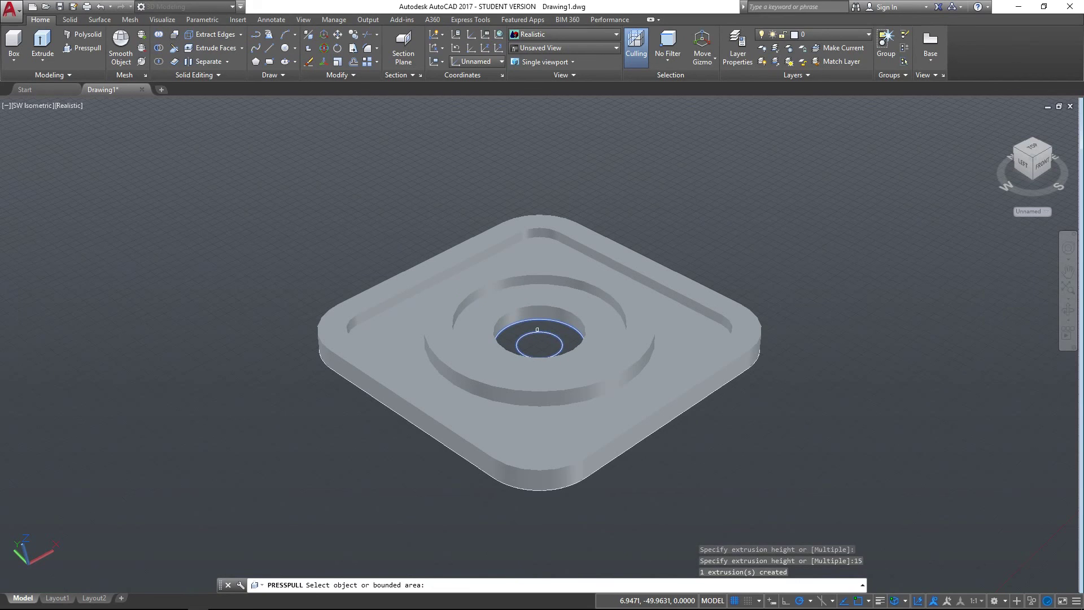
click(537, 329)
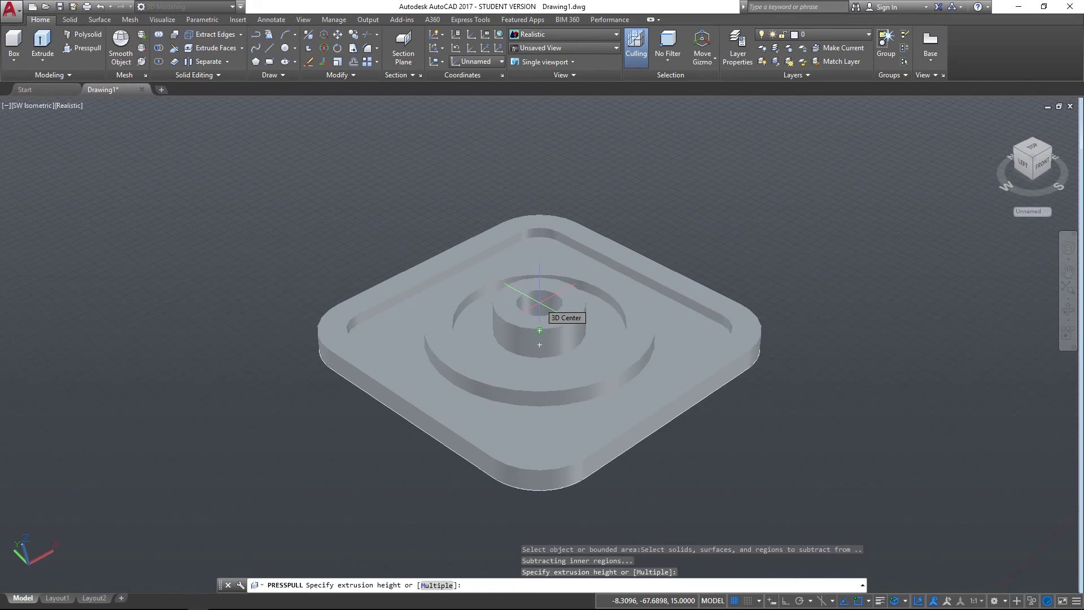
text(30)
key(Return)
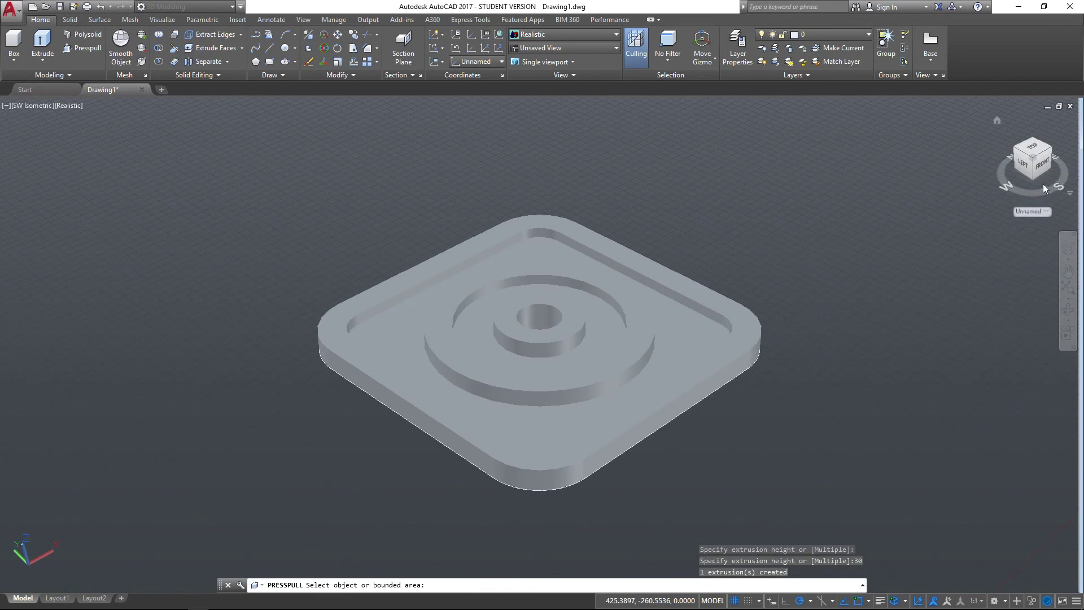
click(1069, 310)
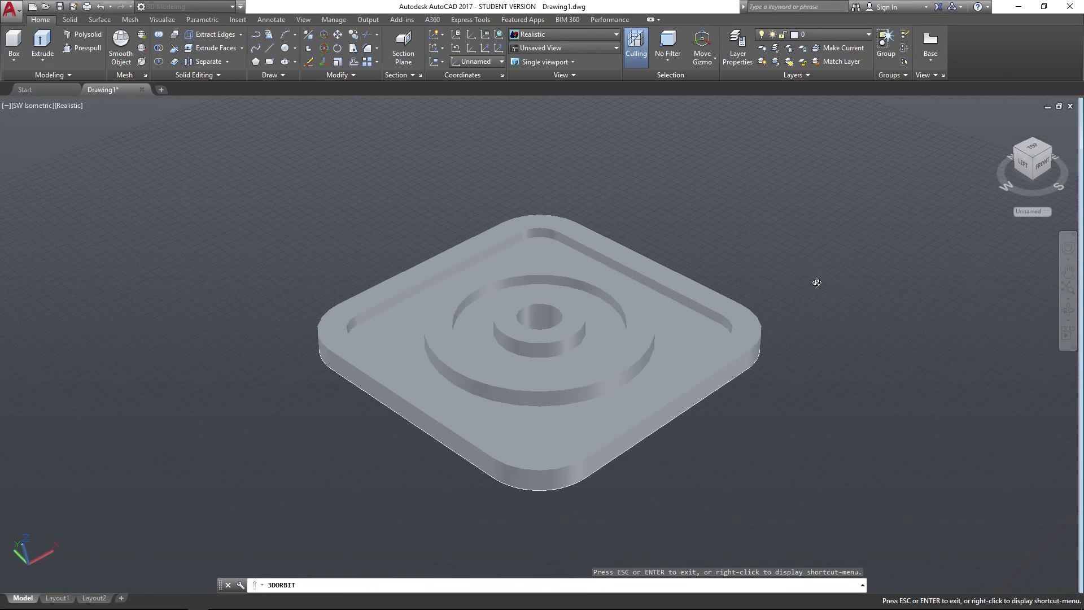
drag(815, 280, 750, 260)
Switch to the Shades of Gray visual style and orbit the plate to show its underside
key(Escape)
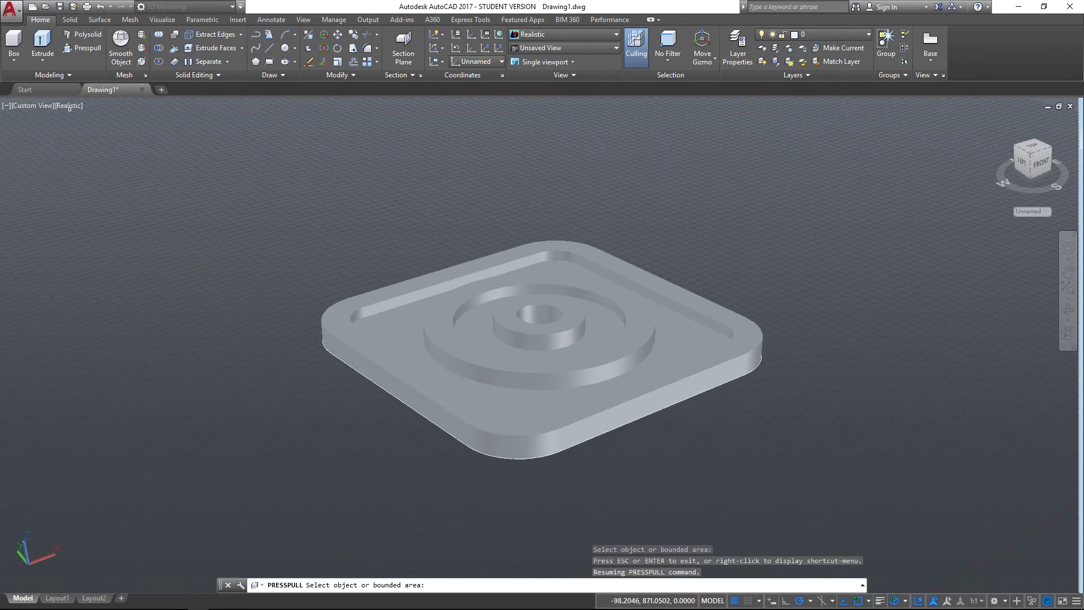
key(Escape)
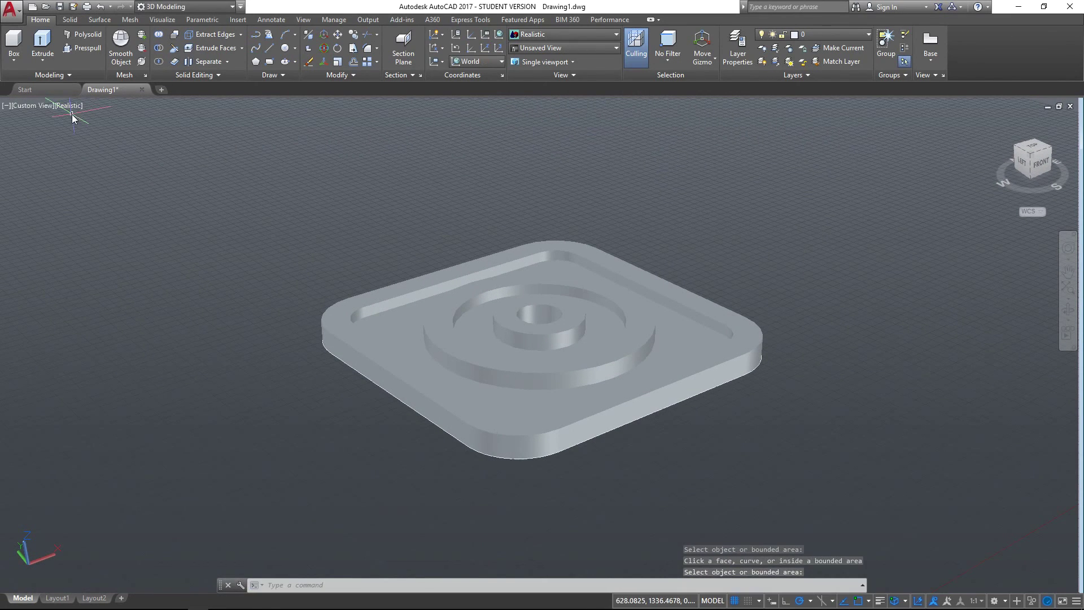
click(71, 107)
click(112, 208)
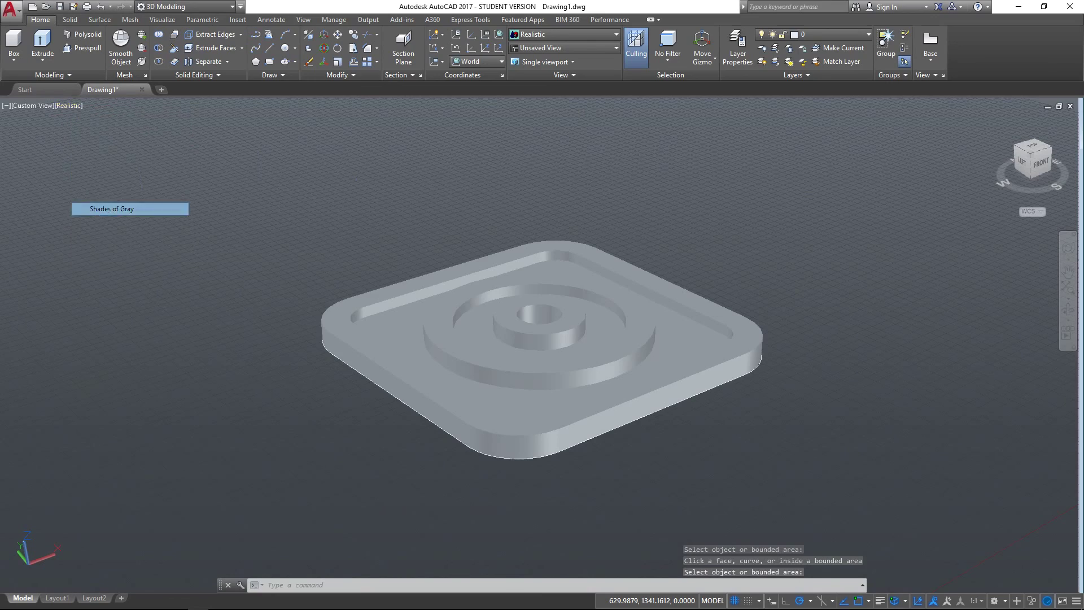
click(1069, 312)
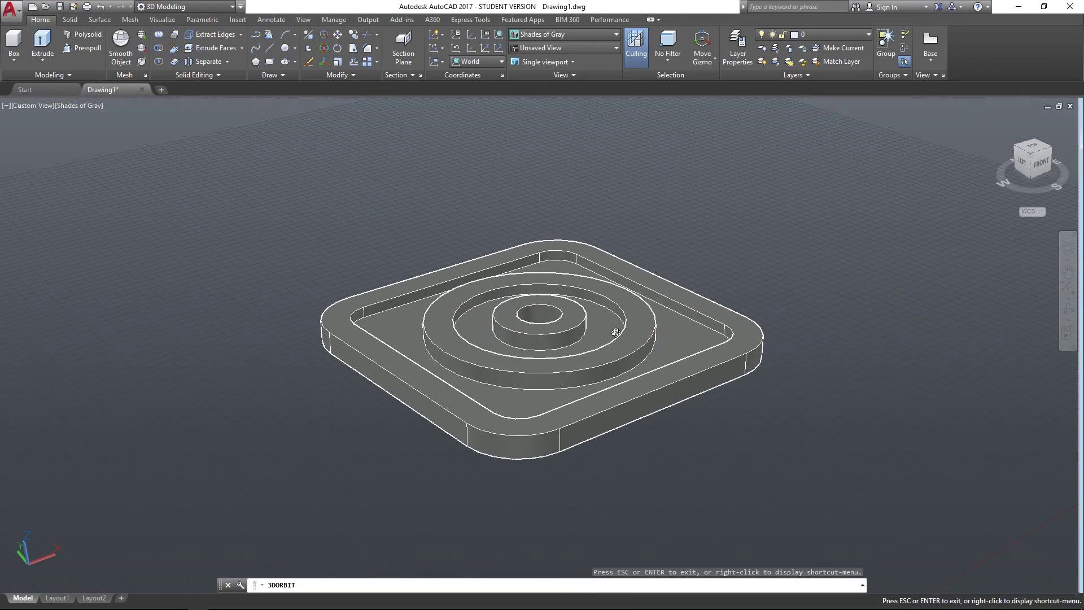
mouse_move(523, 339)
mouse_down()
mouse_move(527, 407)
mouse_move(607, 282)
mouse_move(593, 240)
mouse_move(589, 380)
mouse_move(591, 179)
mouse_move(582, 261)
mouse_move(576, 165)
mouse_move(564, 169)
mouse_move(597, 179)
mouse_up()
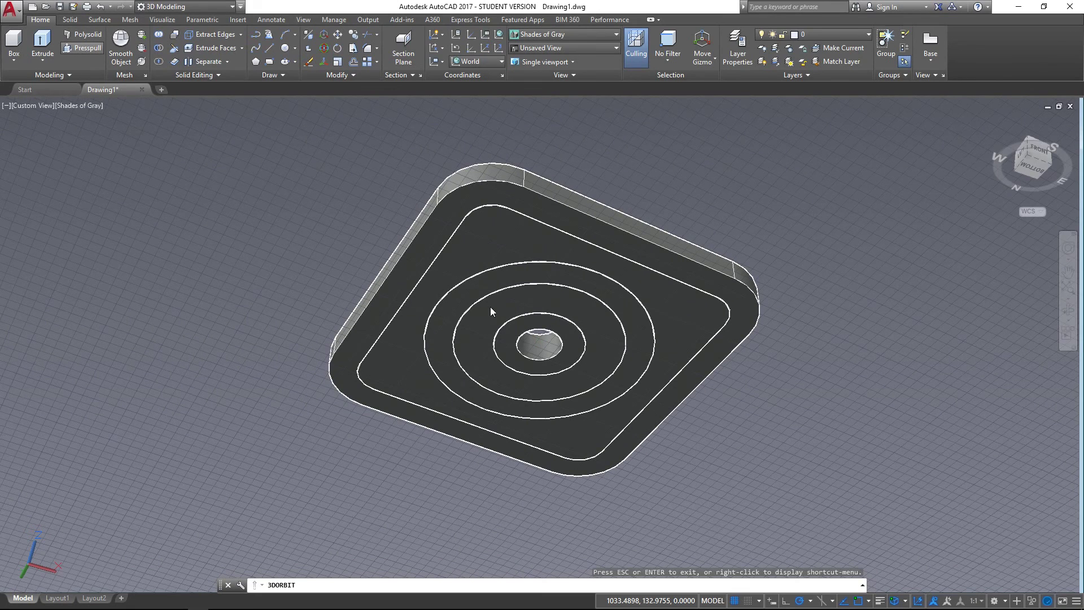
Press-pull the small ring around the underside hole 10 units into a boss
click(83, 47)
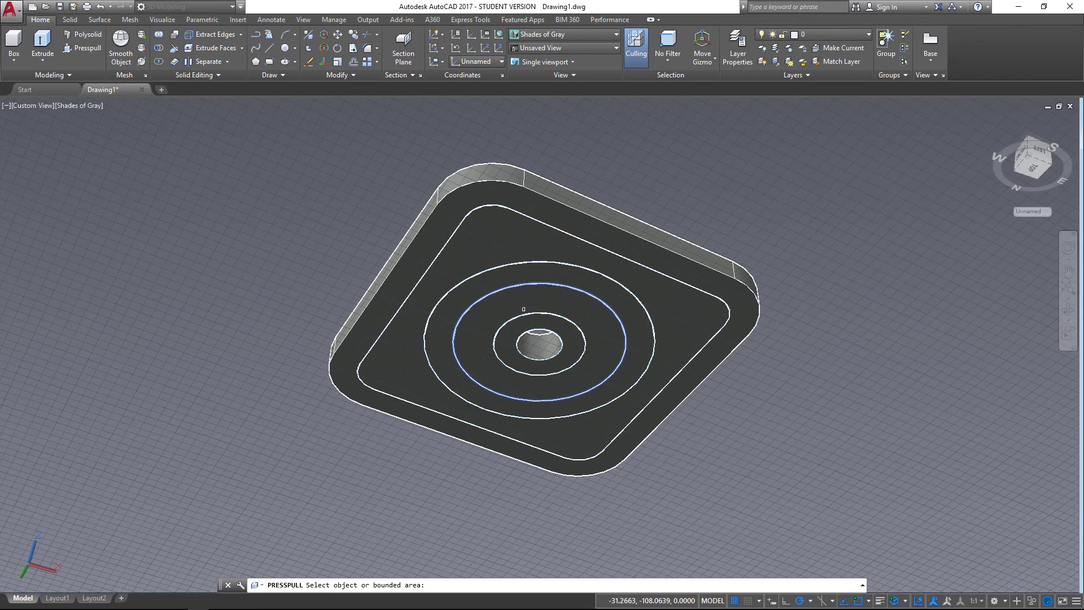
click(537, 314)
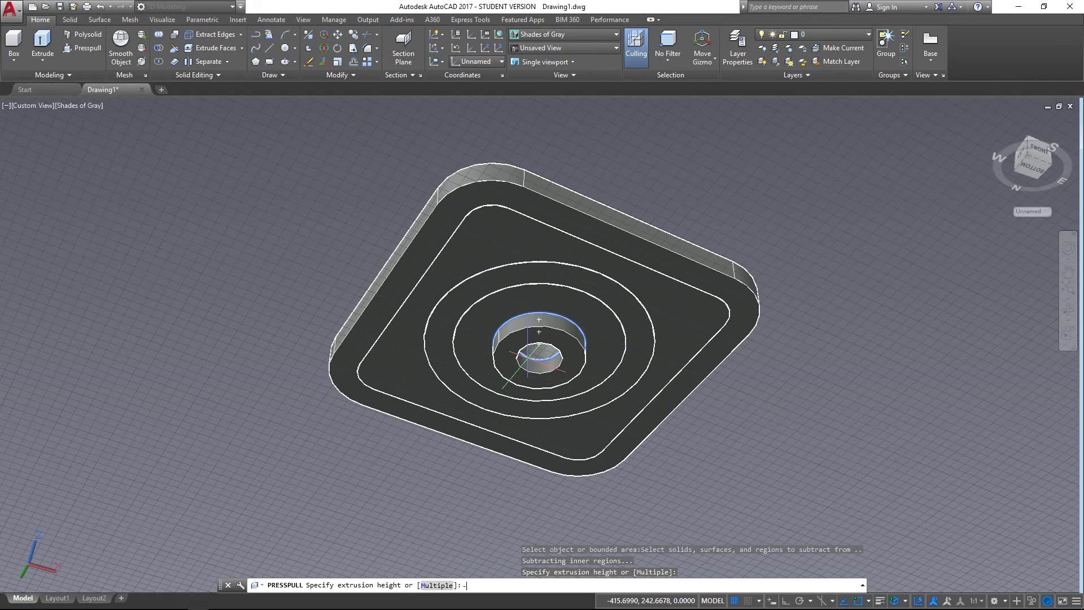
key(Return)
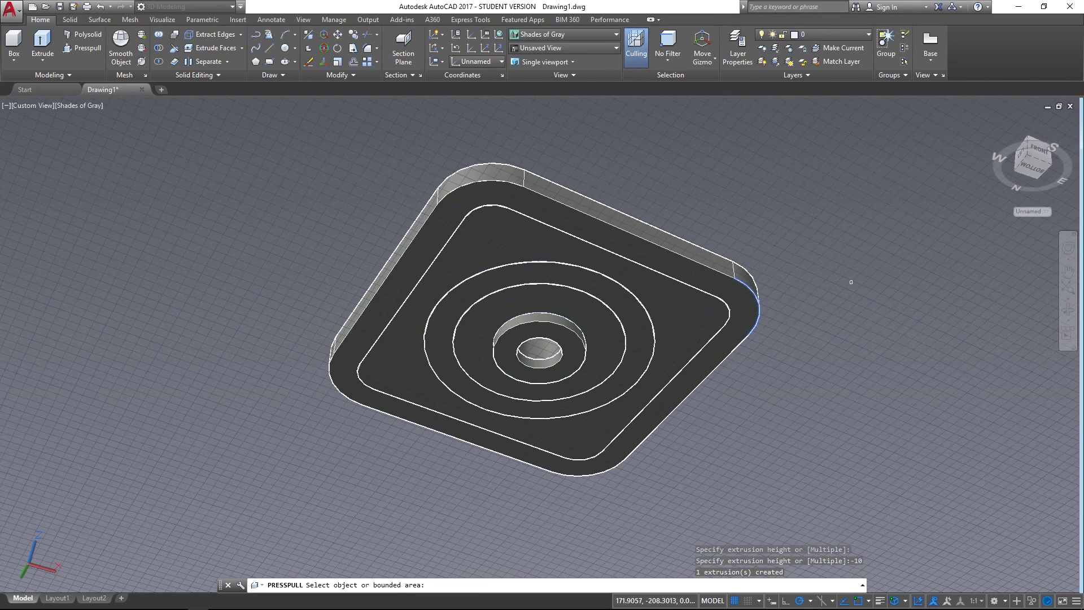
Orbit the plate to an angled overhead view of its top
click(1069, 309)
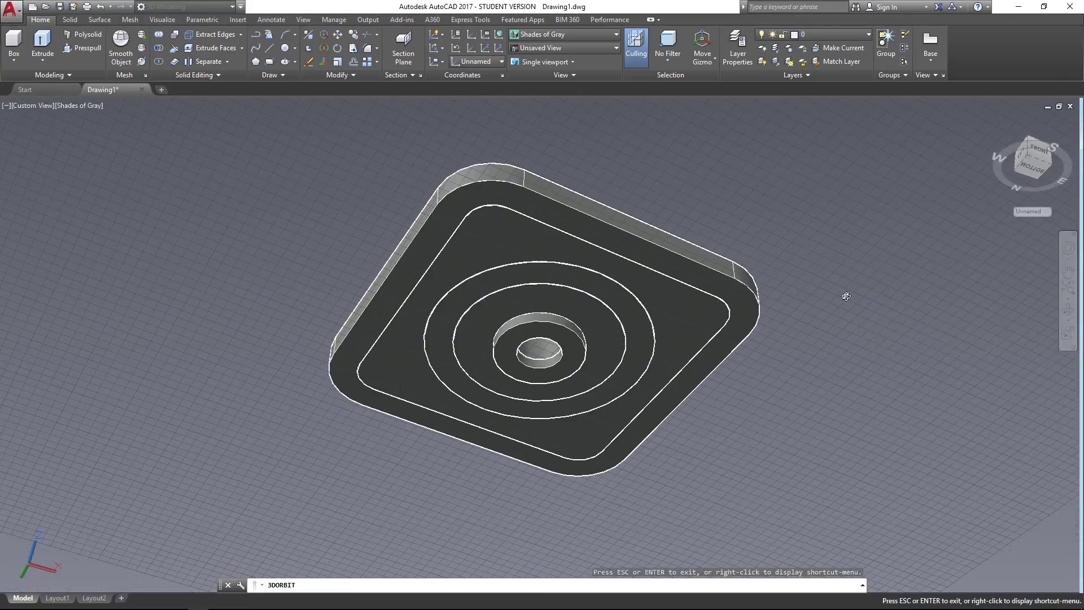
drag(820, 295, 850, 459)
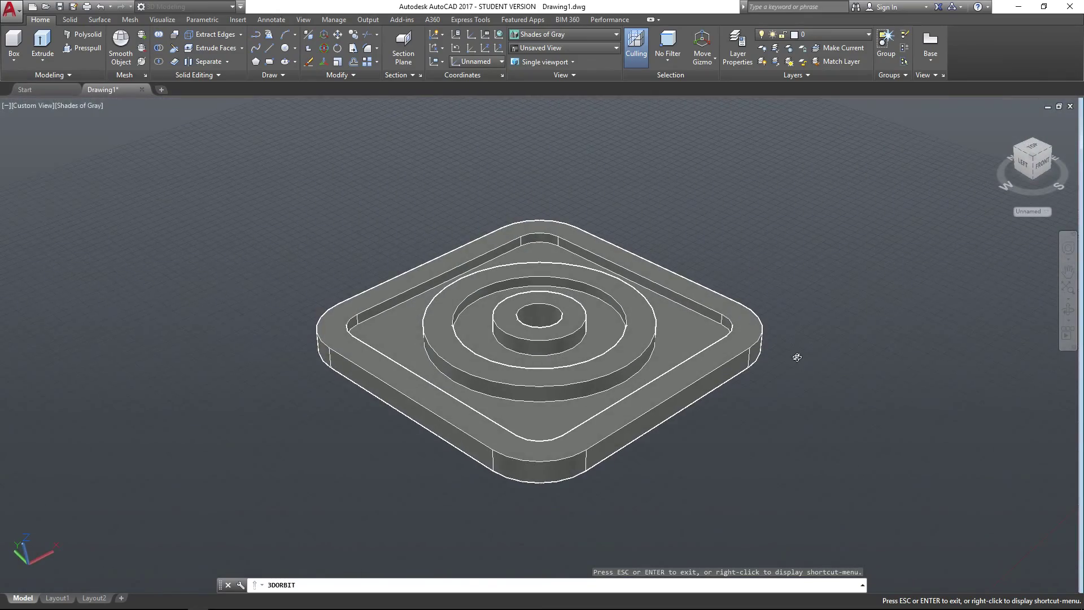
mouse_move(799, 358)
mouse_down()
mouse_move(816, 405)
mouse_move(757, 350)
mouse_move(753, 204)
mouse_move(789, 344)
mouse_move(783, 365)
mouse_up()
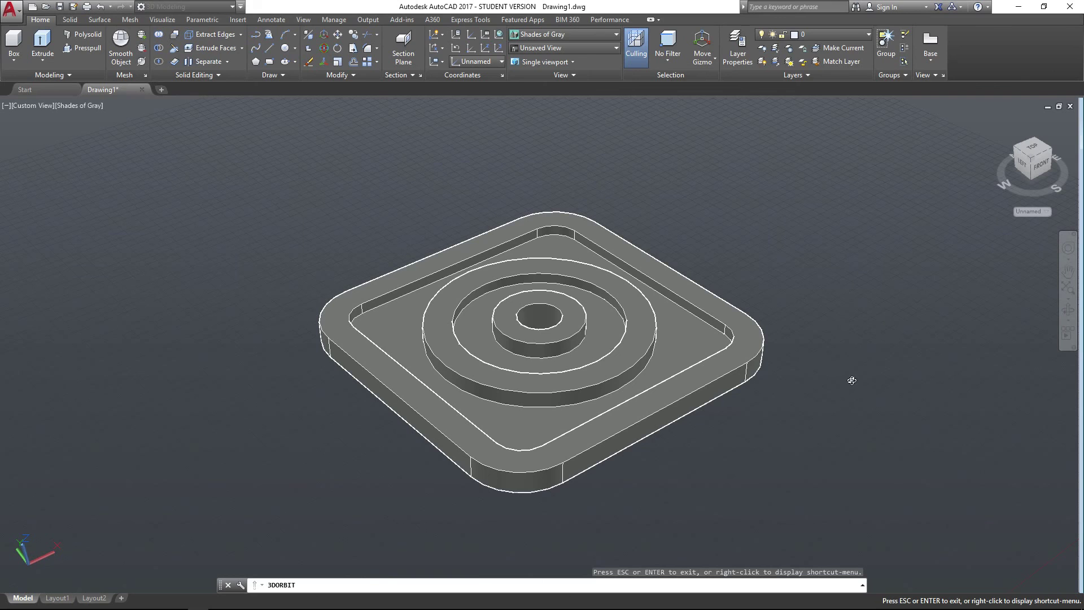
key(Escape)
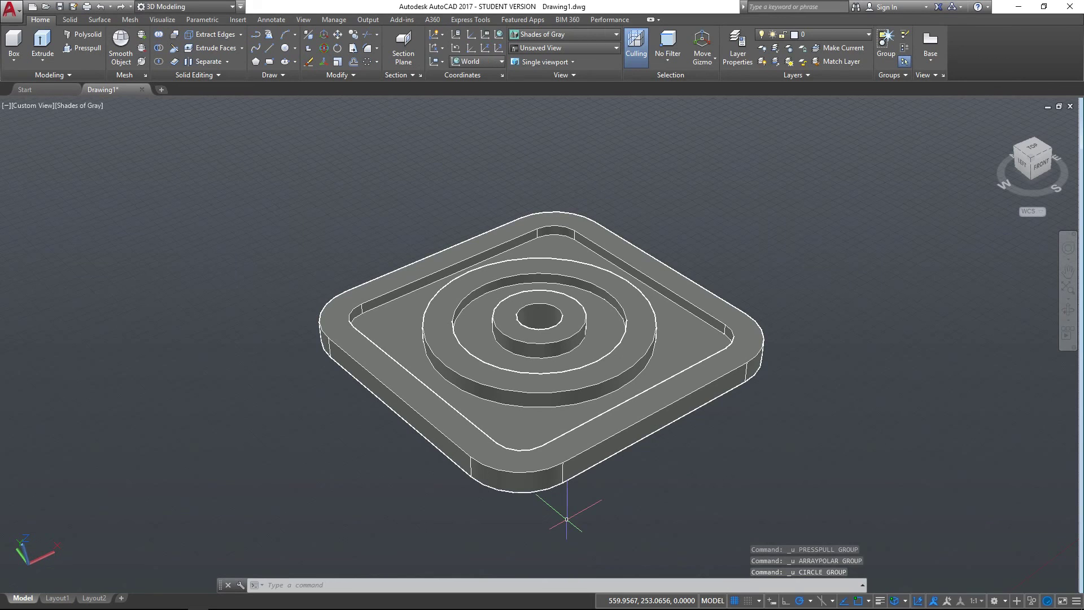
Draw a radius-6 circle centred midway across the middle ring using Mid Between 2 Points
click(286, 50)
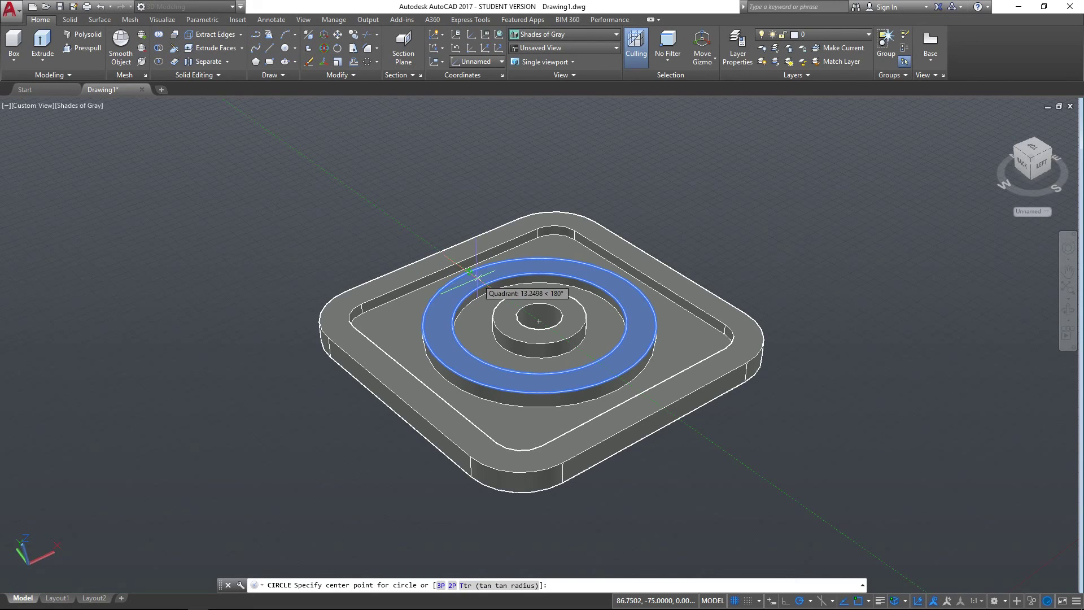
shift+right_click(477, 278)
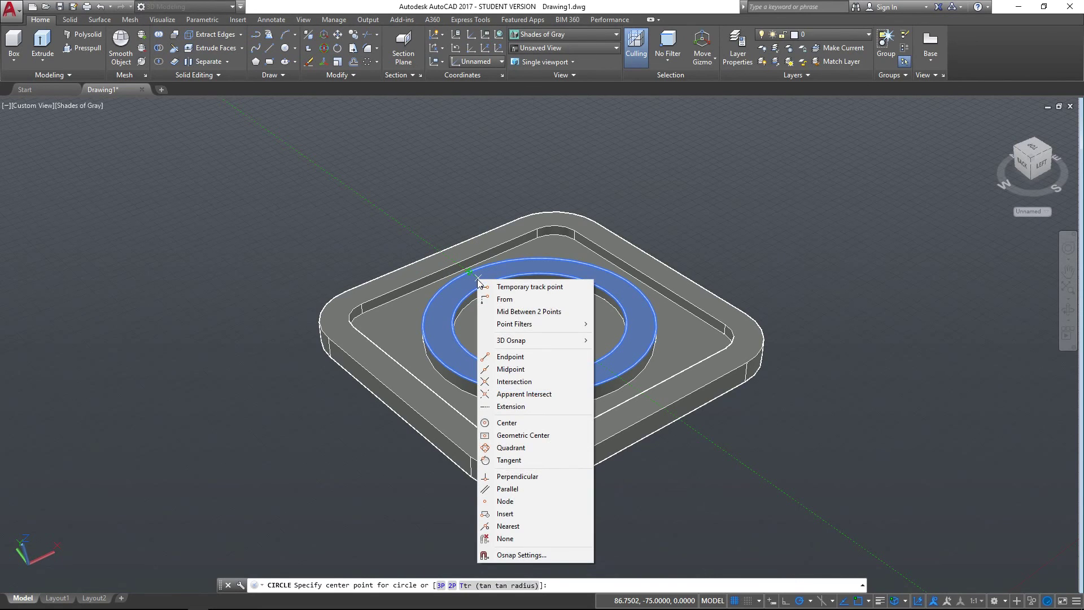
click(514, 312)
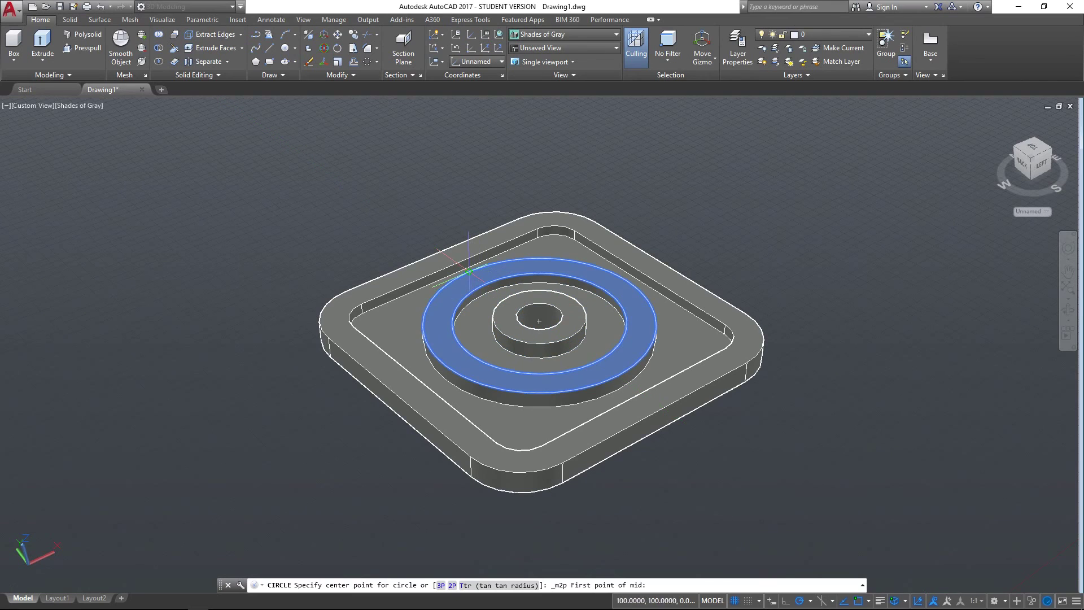
click(467, 270)
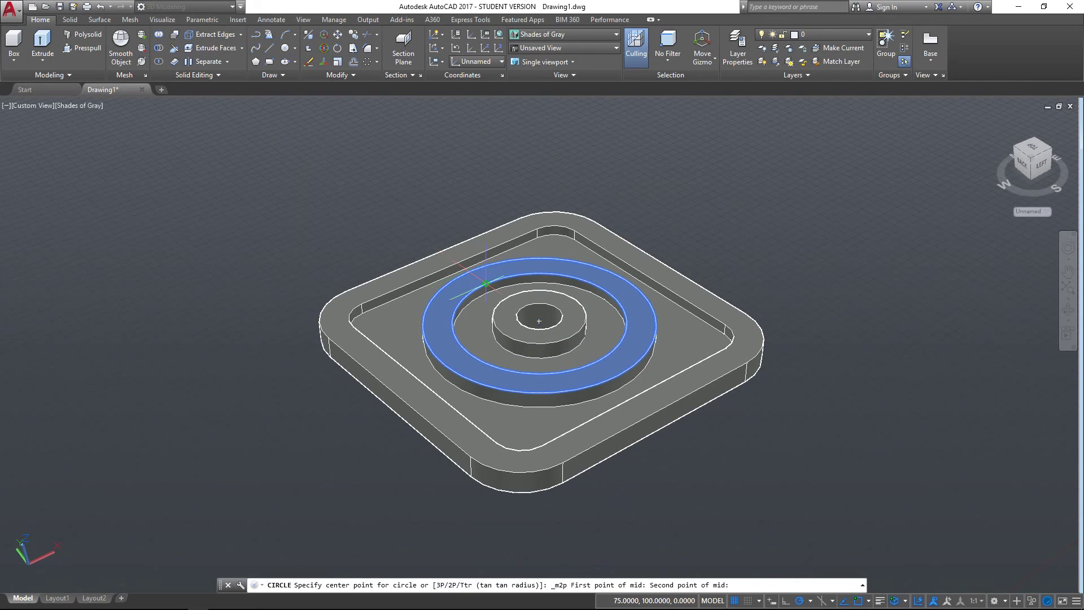
click(486, 284)
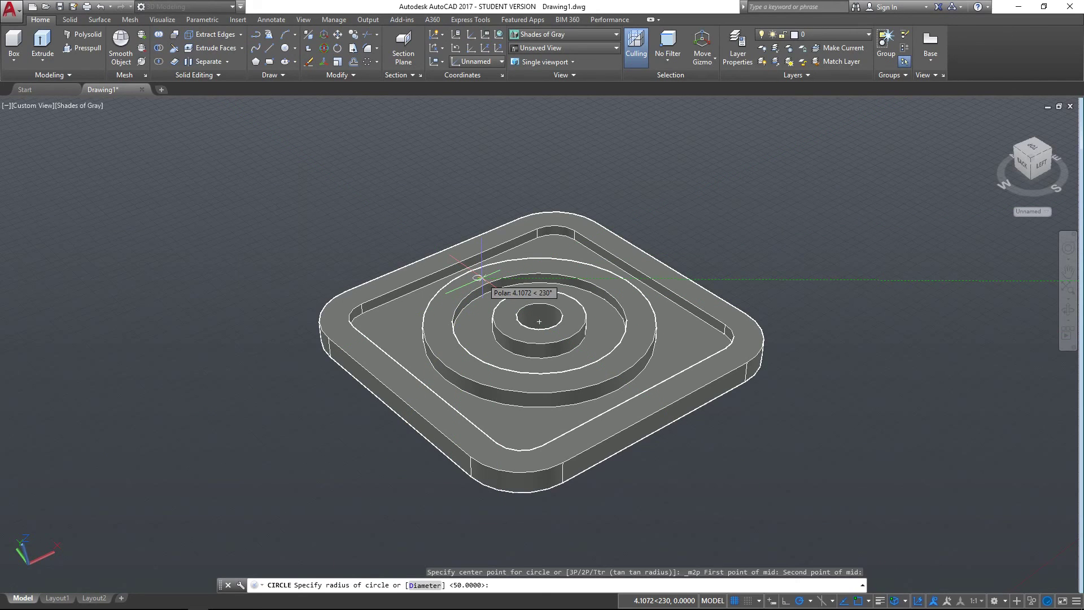
text(6)
key(Return)
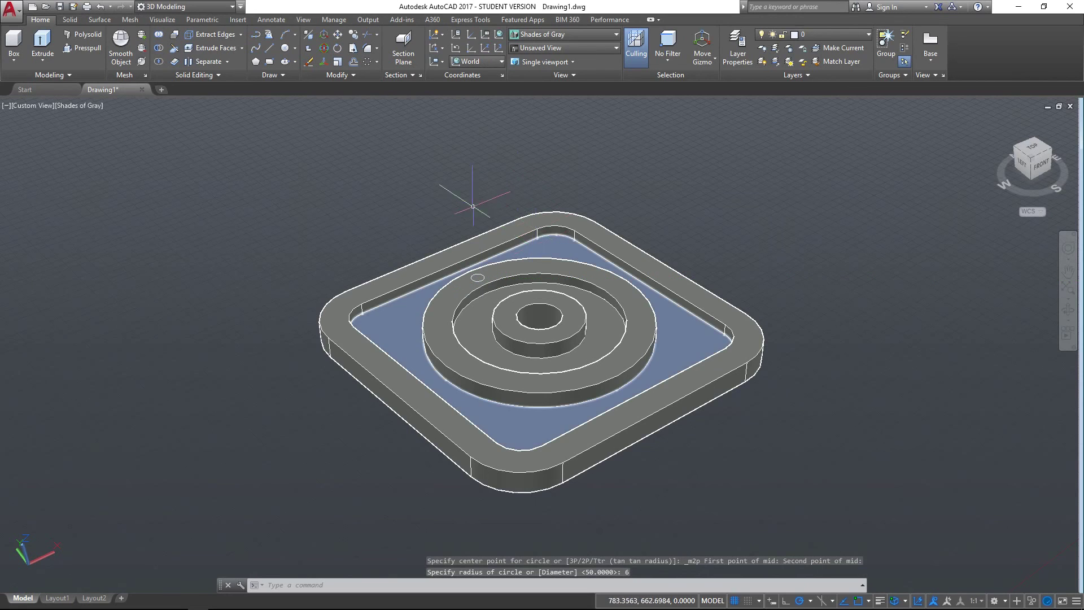
Polar-array the radius-6 circle about the hub centre into 10 evenly spaced circles
click(377, 62)
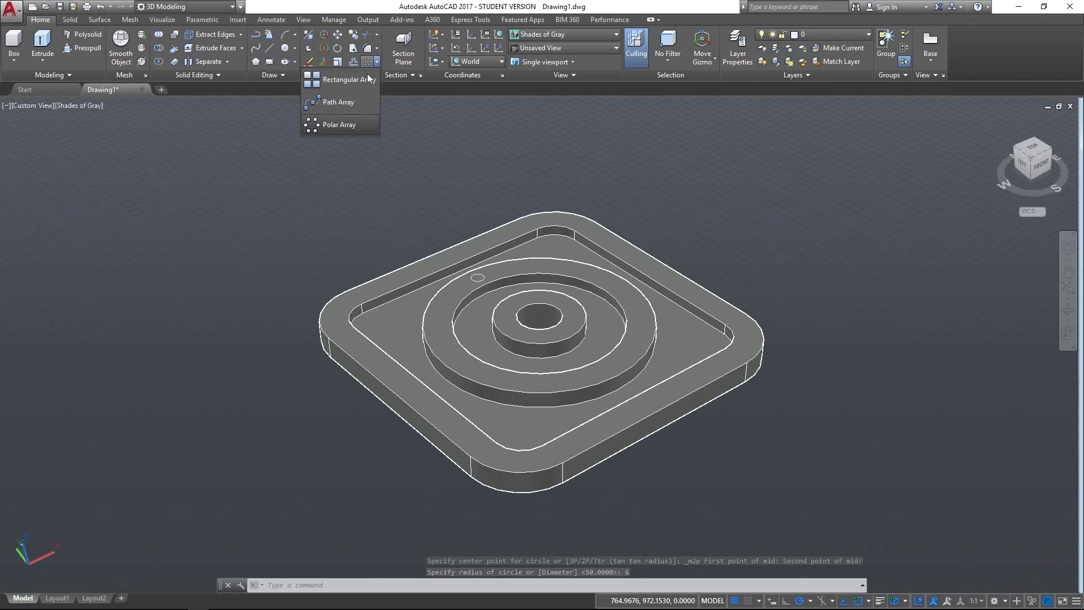
click(345, 129)
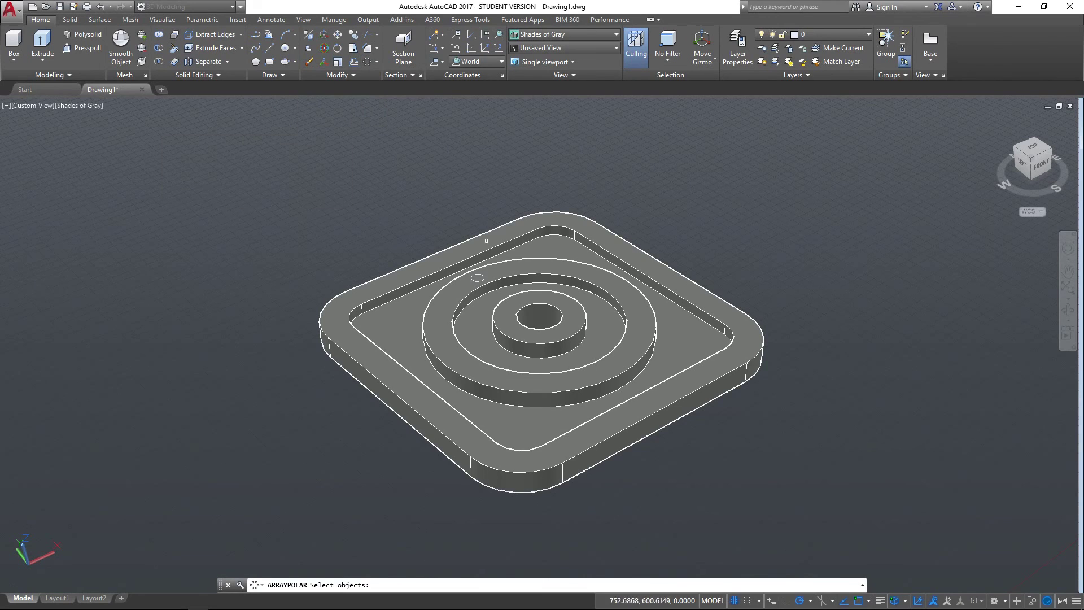
click(475, 273)
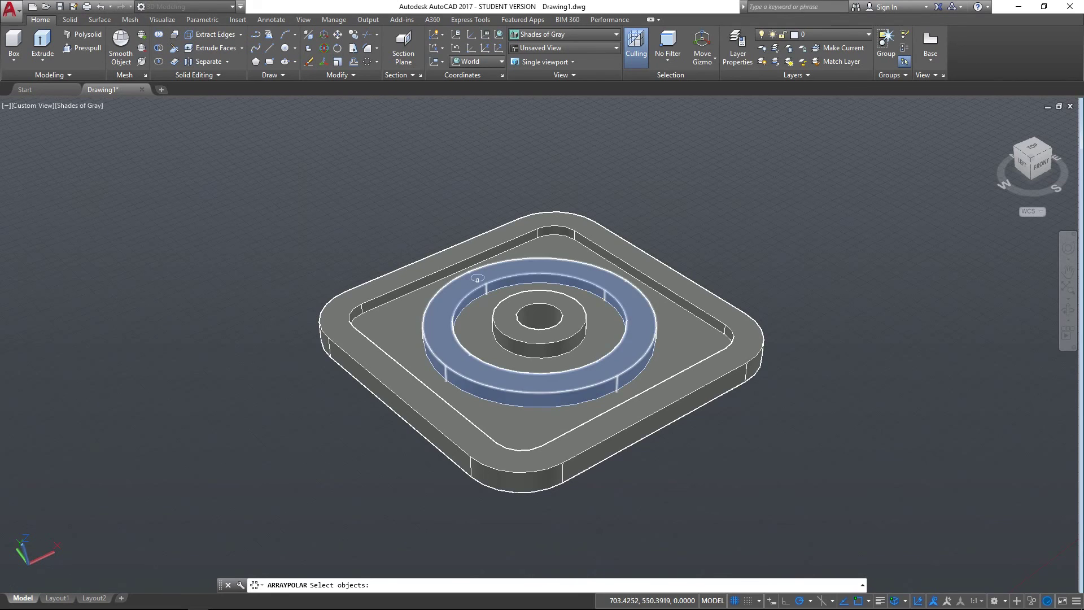
click(478, 277)
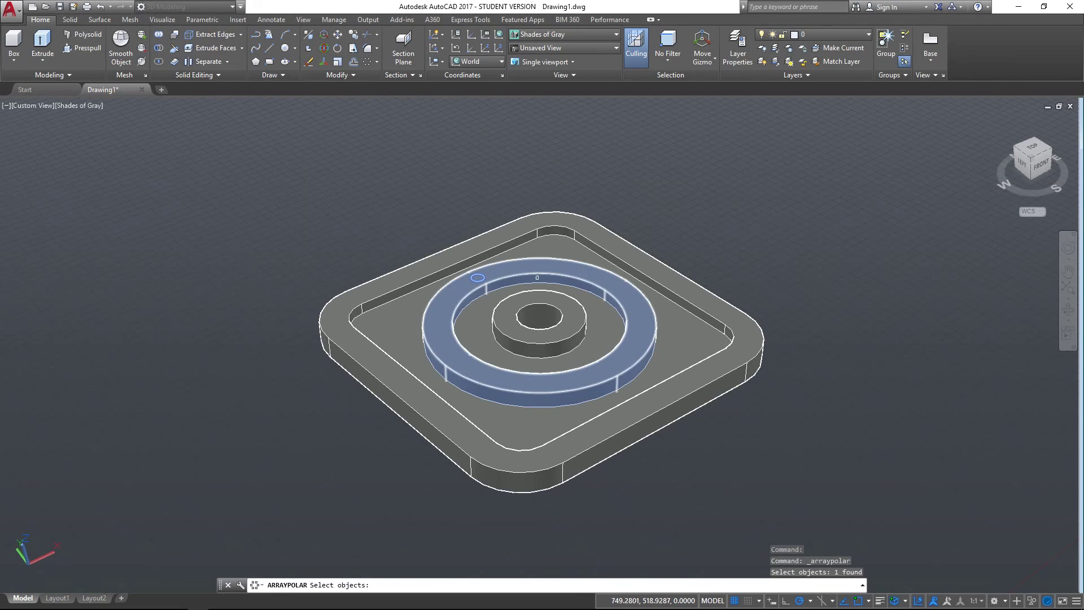
key(Return)
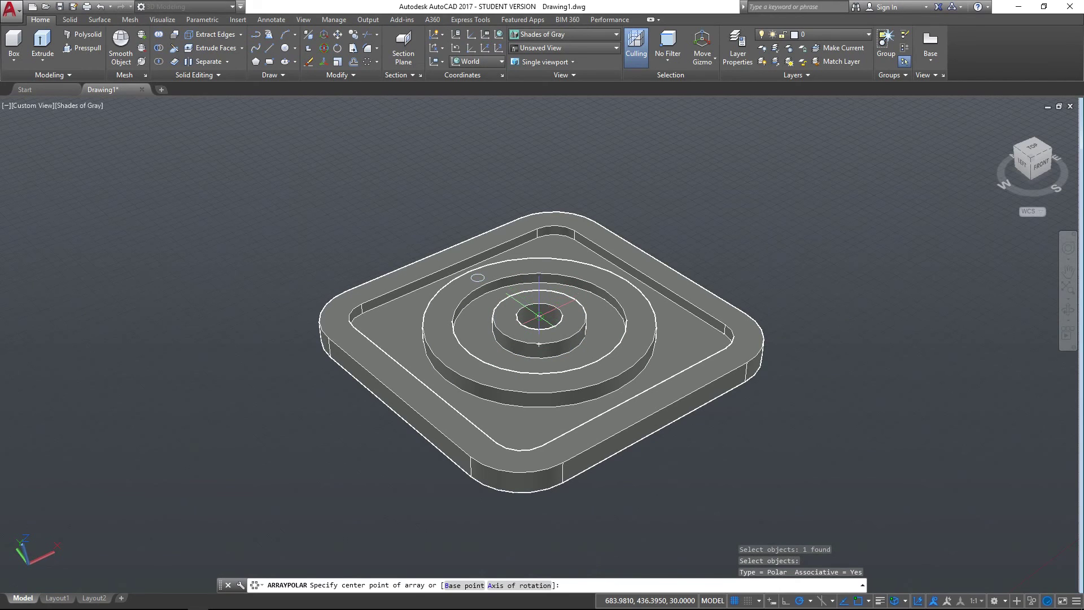
click(540, 316)
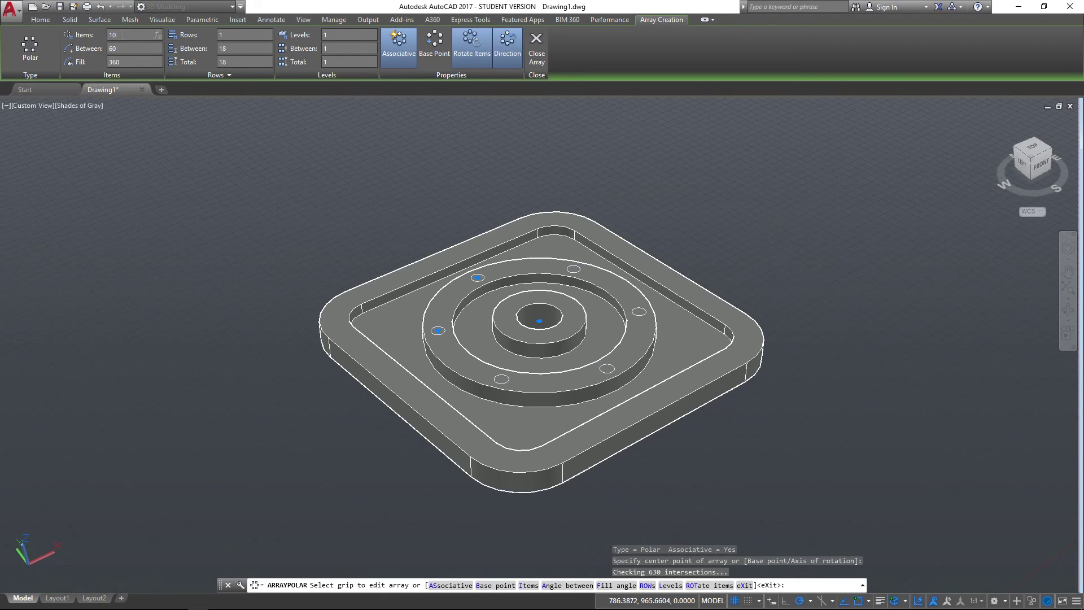
text(10)
key(Return)
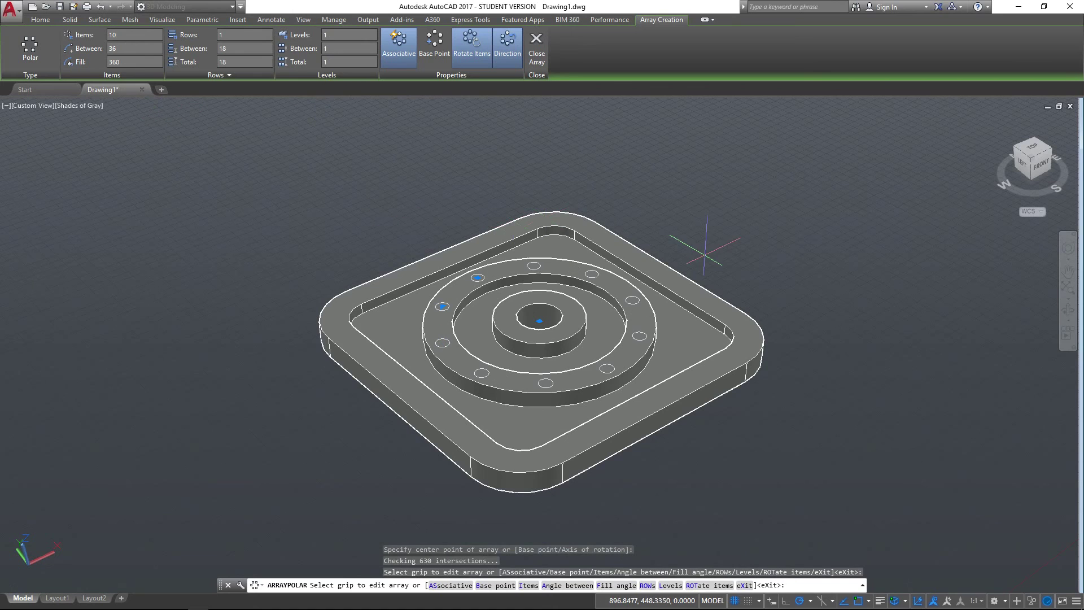
click(536, 52)
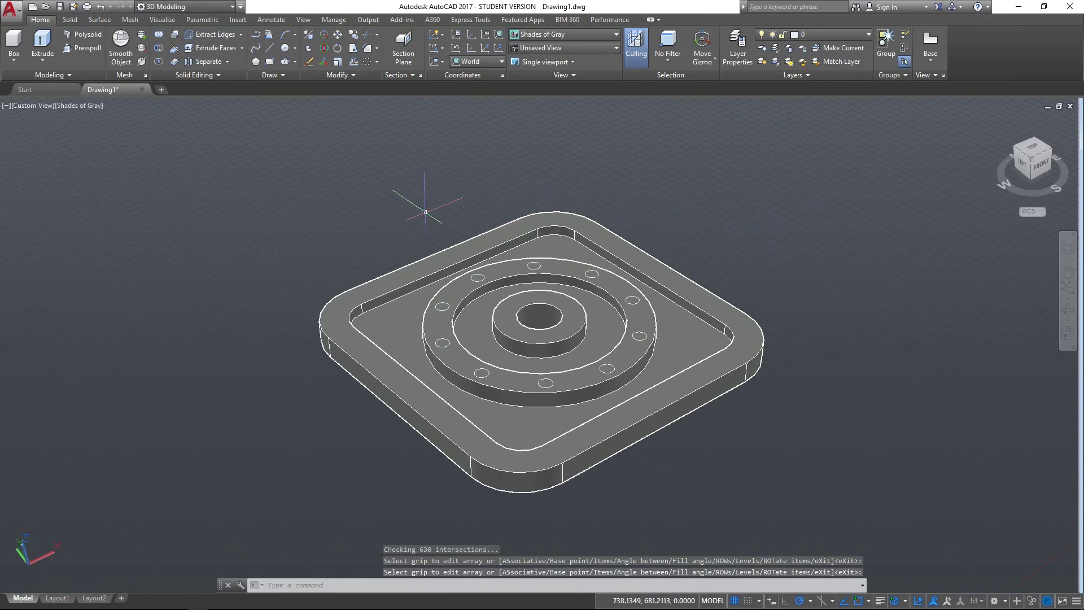
key(ctrl+z)
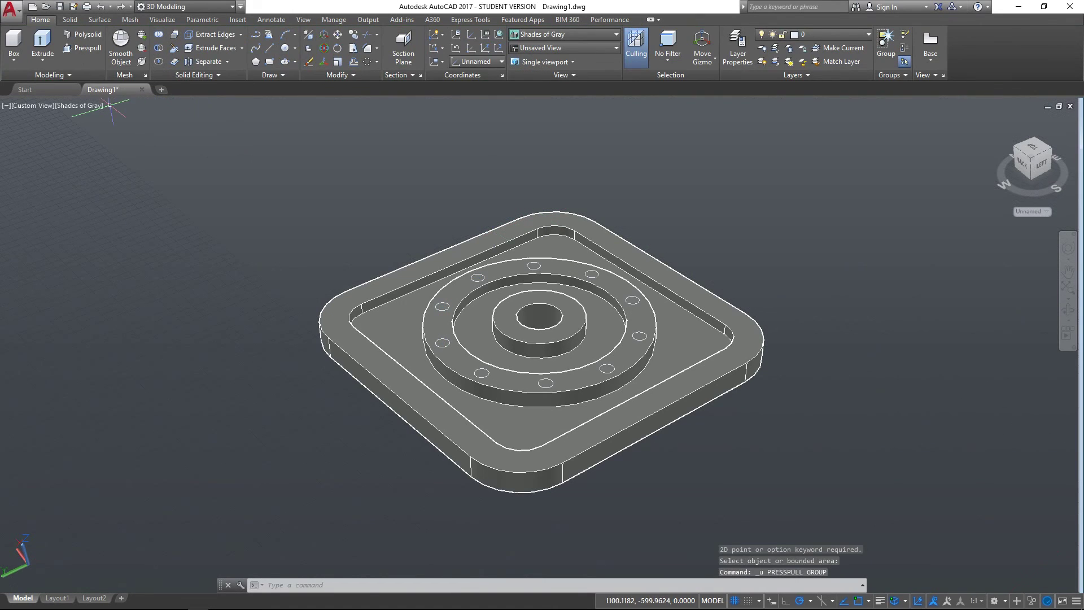
Press-pull the first five small circles down through the plate as holes
click(84, 49)
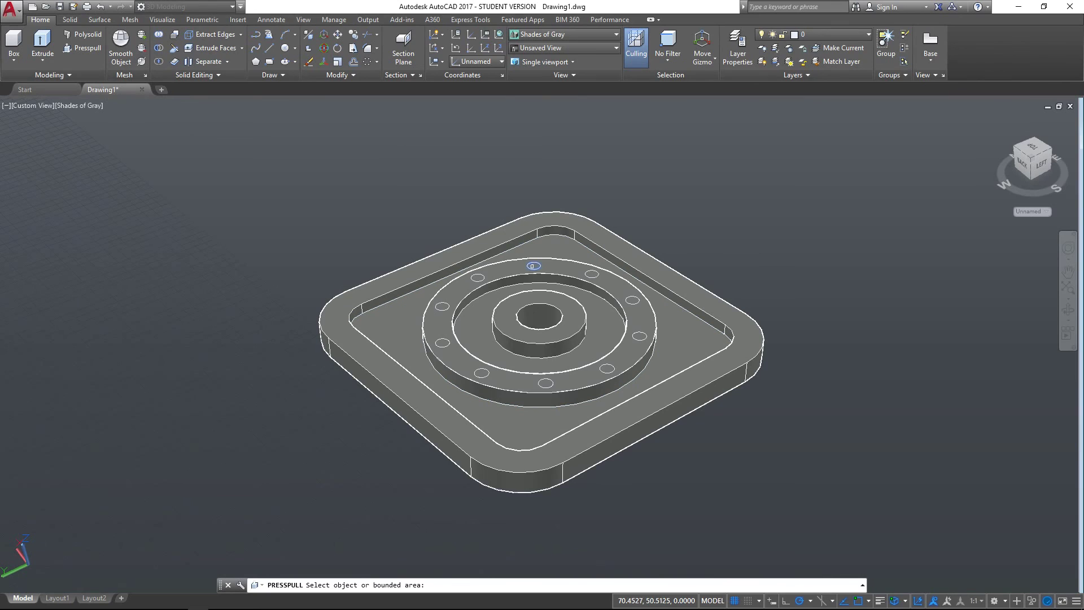
click(534, 265)
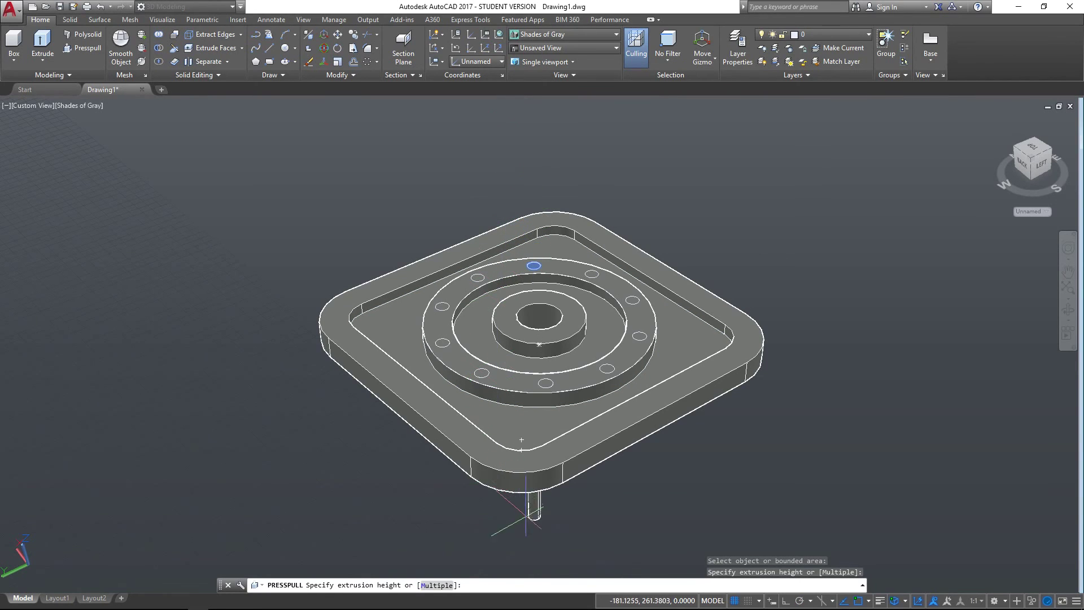
click(521, 440)
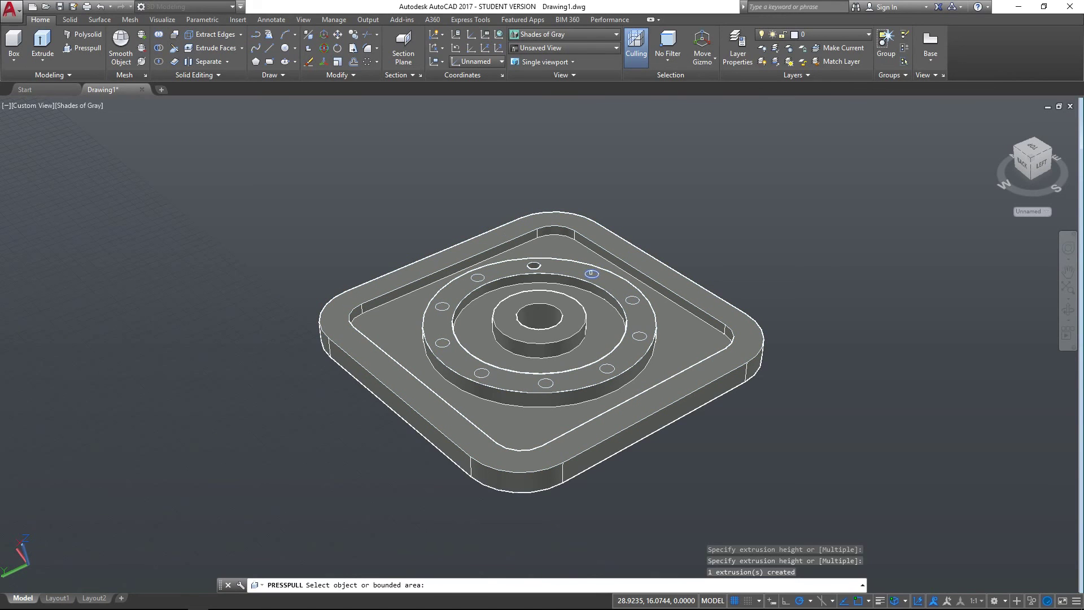
click(592, 274)
click(590, 526)
click(633, 300)
click(631, 491)
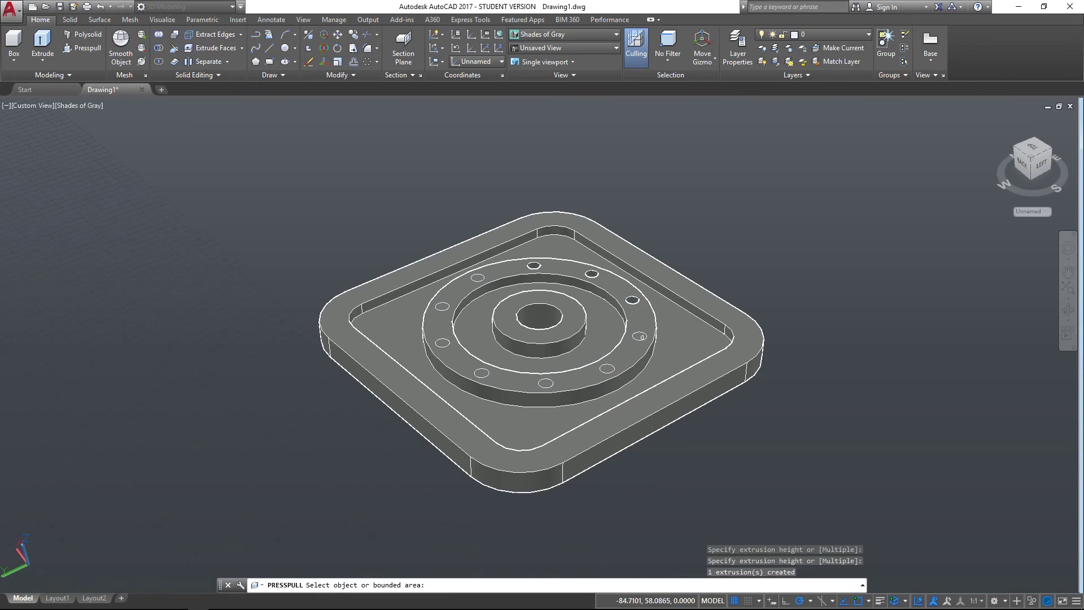
click(640, 337)
click(625, 509)
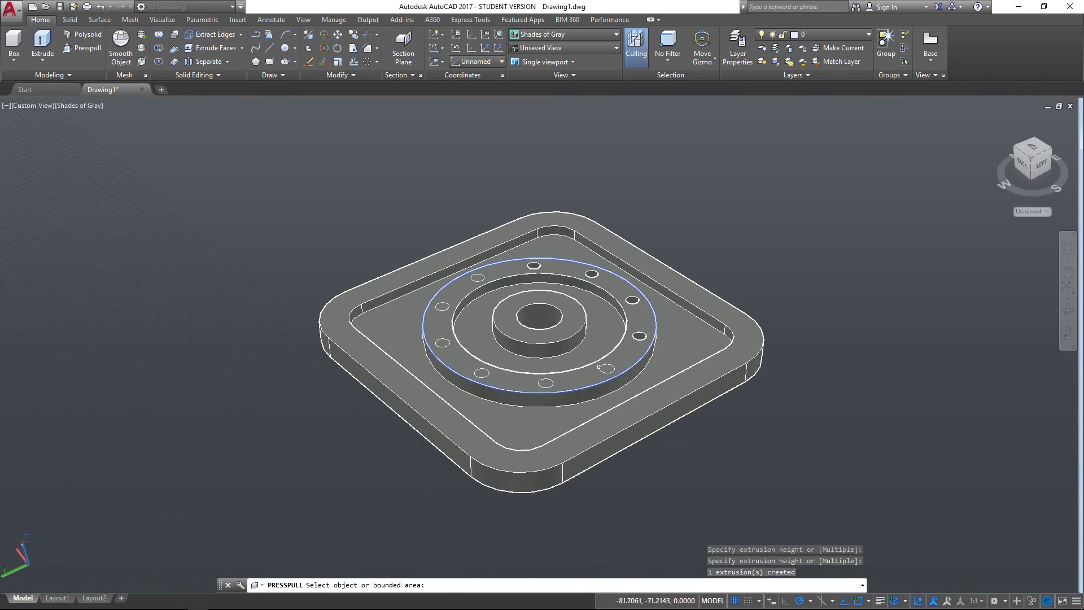
click(606, 368)
click(593, 525)
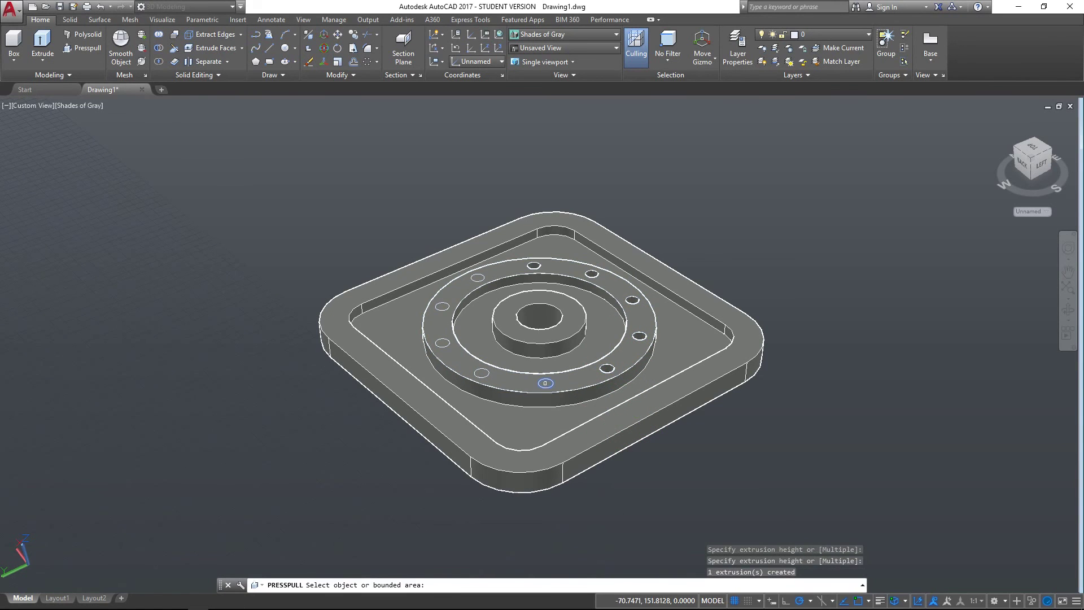
Cut the remaining five small circles through the plate, then orbit to view the holes
click(545, 383)
click(542, 513)
click(482, 373)
click(486, 529)
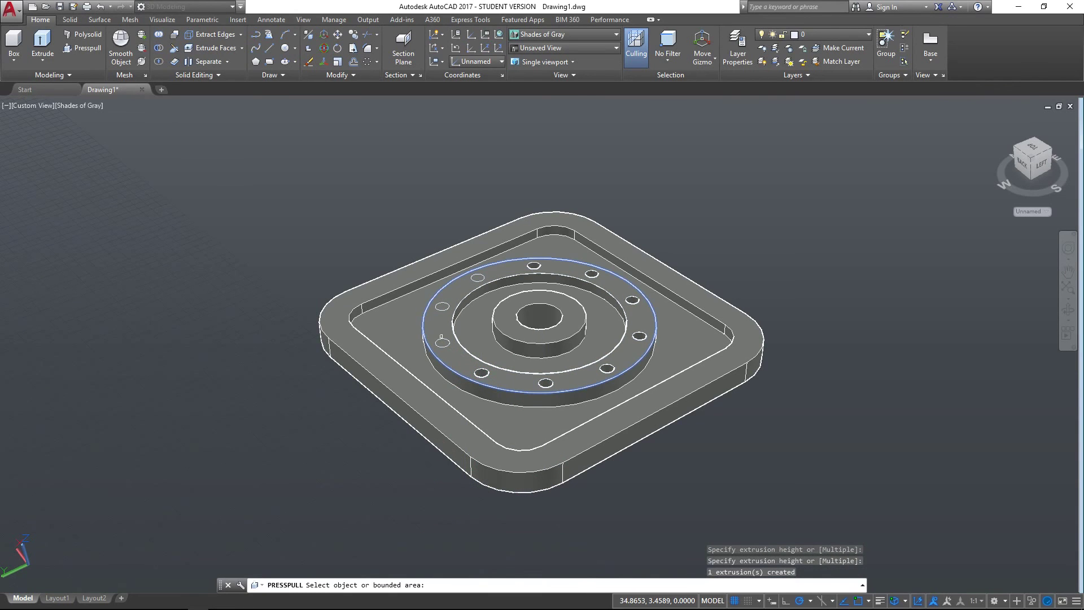
click(443, 342)
click(439, 495)
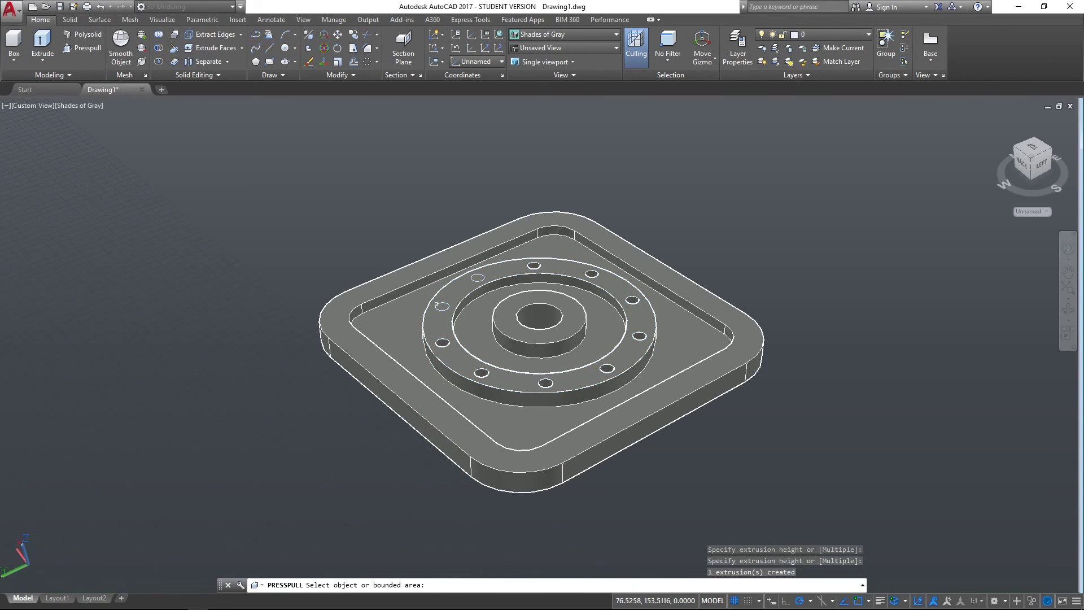
click(443, 306)
click(443, 388)
click(477, 278)
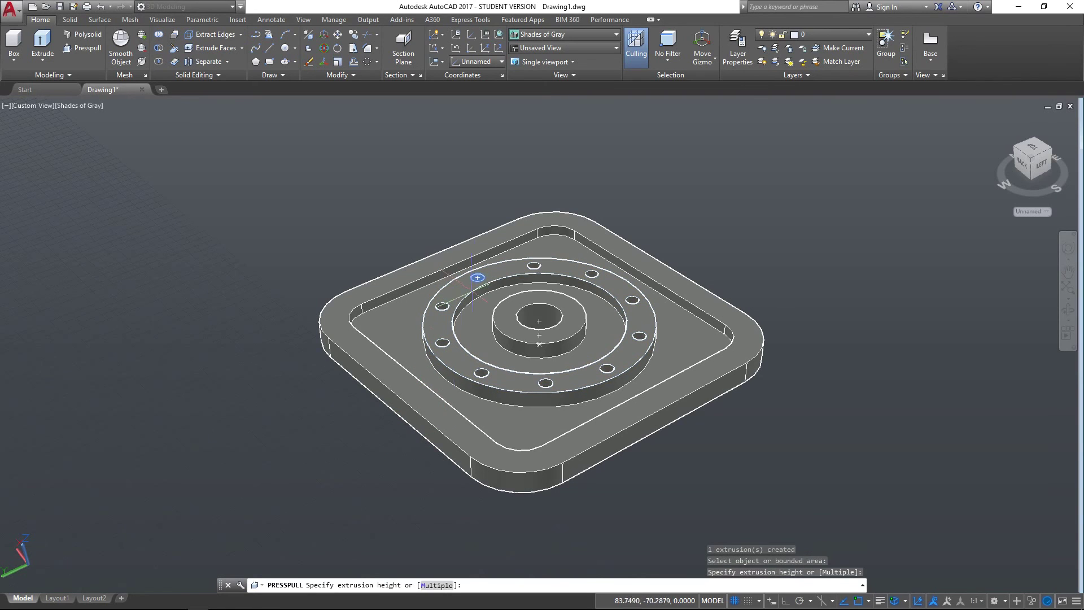
click(487, 508)
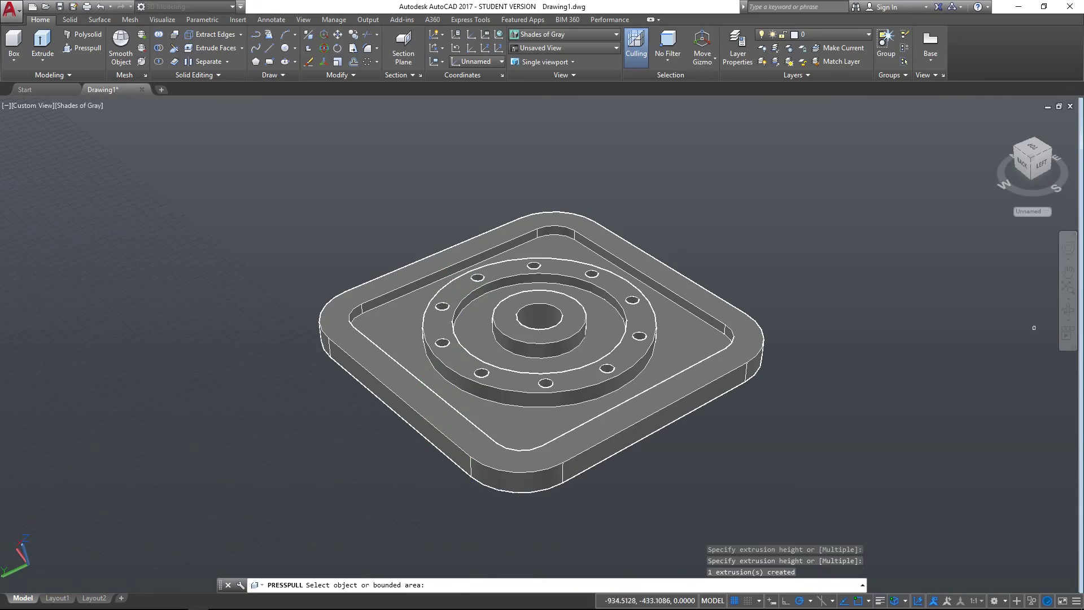
click(1069, 311)
drag(655, 334, 413, 433)
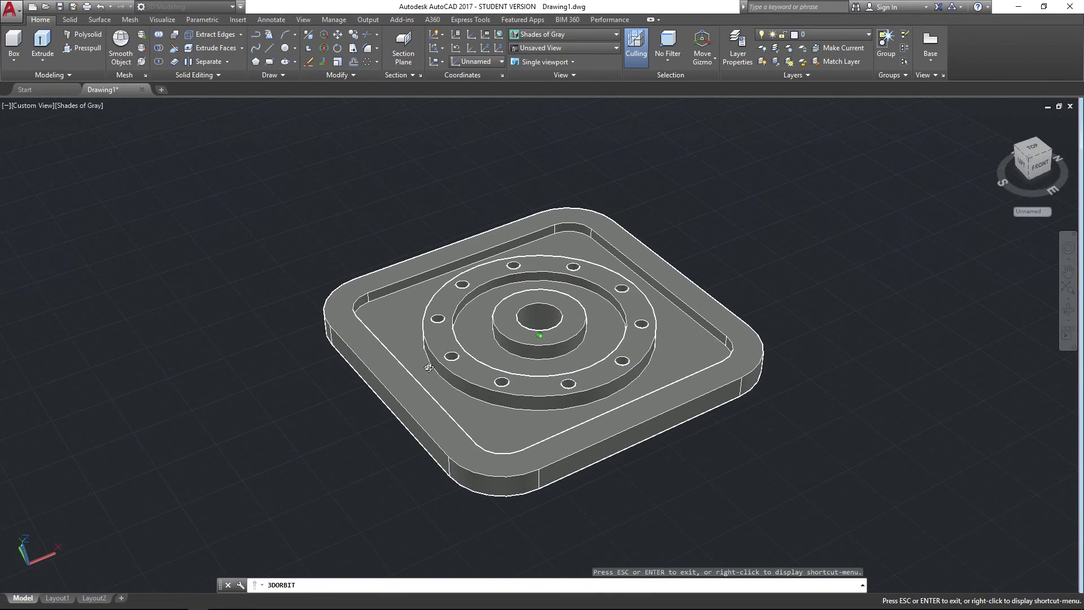